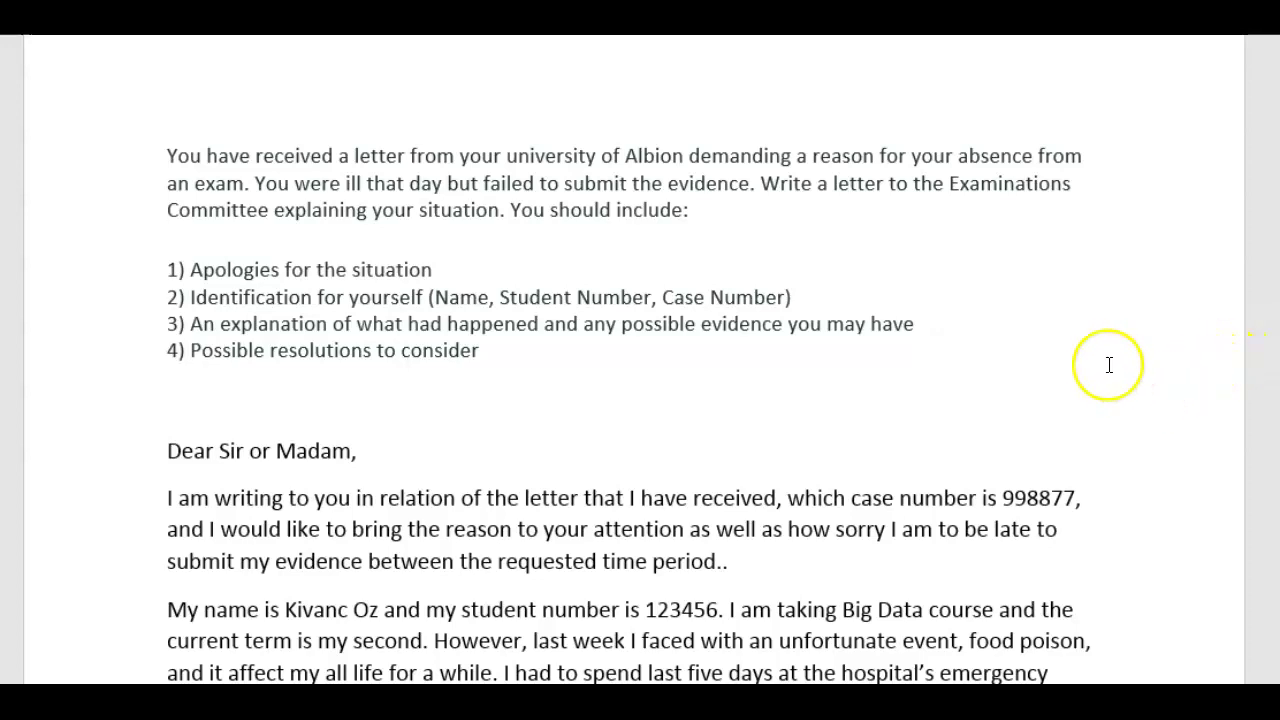
Step: Change the capital F in the closing "Yours Faithfully," to lowercase so it reads "Yours faithfully,"
{"action": "scroll", "coordinate": [1060, 366], "scroll_direction": "down", "scroll_amount": 3}
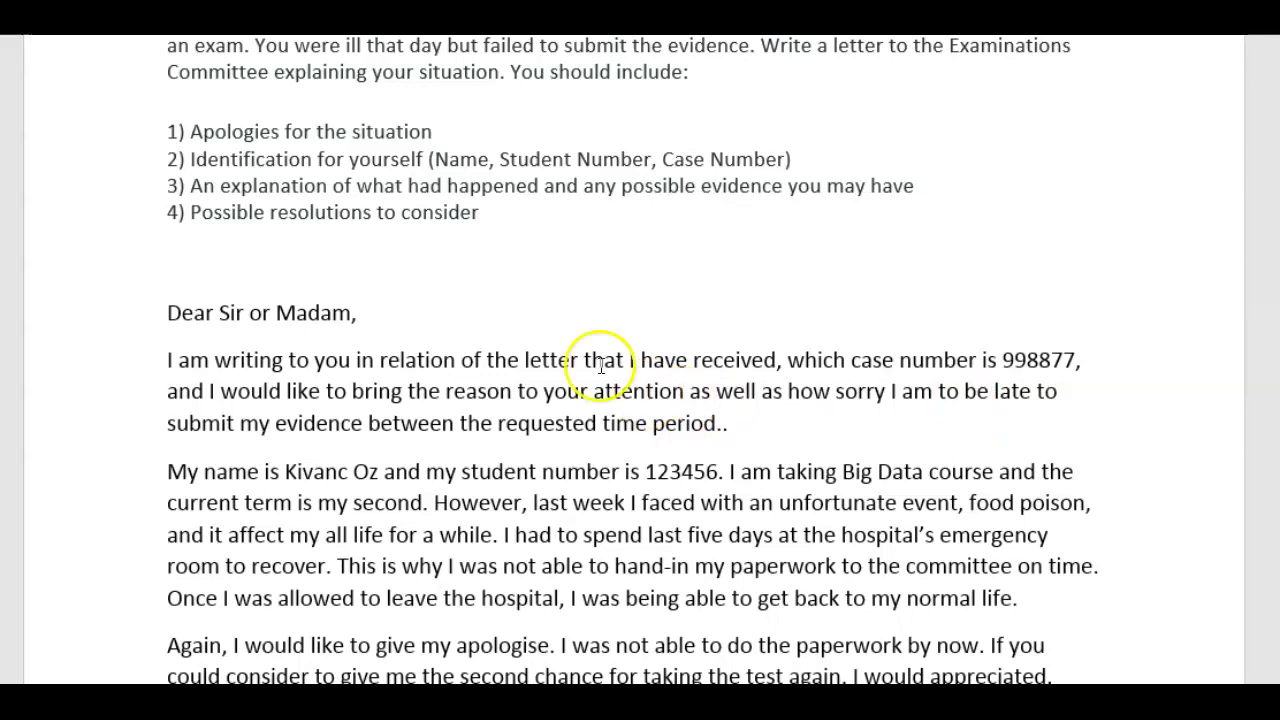
{"action": "scroll", "coordinate": [521, 290], "scroll_direction": "down", "scroll_amount": 9}
{"action": "scroll", "coordinate": [521, 297], "scroll_direction": "down", "scroll_amount": 2}
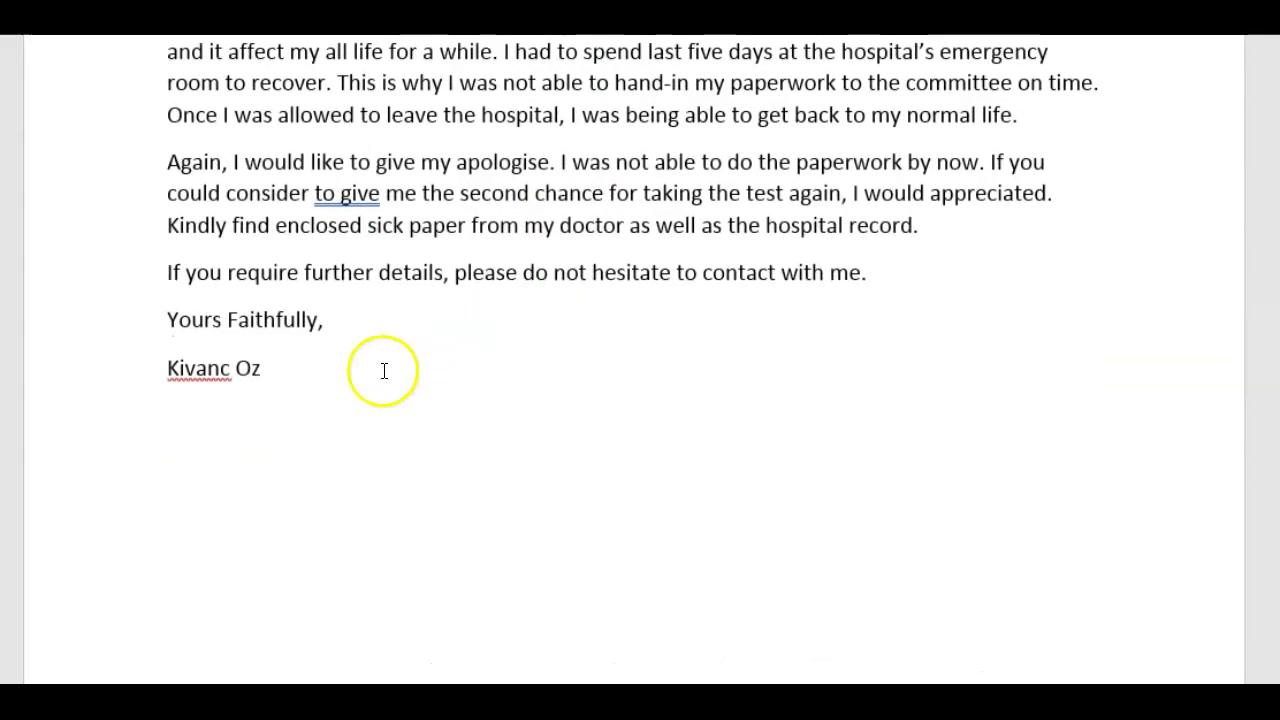
{"action": "left_click_drag", "start_coordinate": [221, 317], "coordinate": [231, 316]}
{"action": "type", "text": "f"}
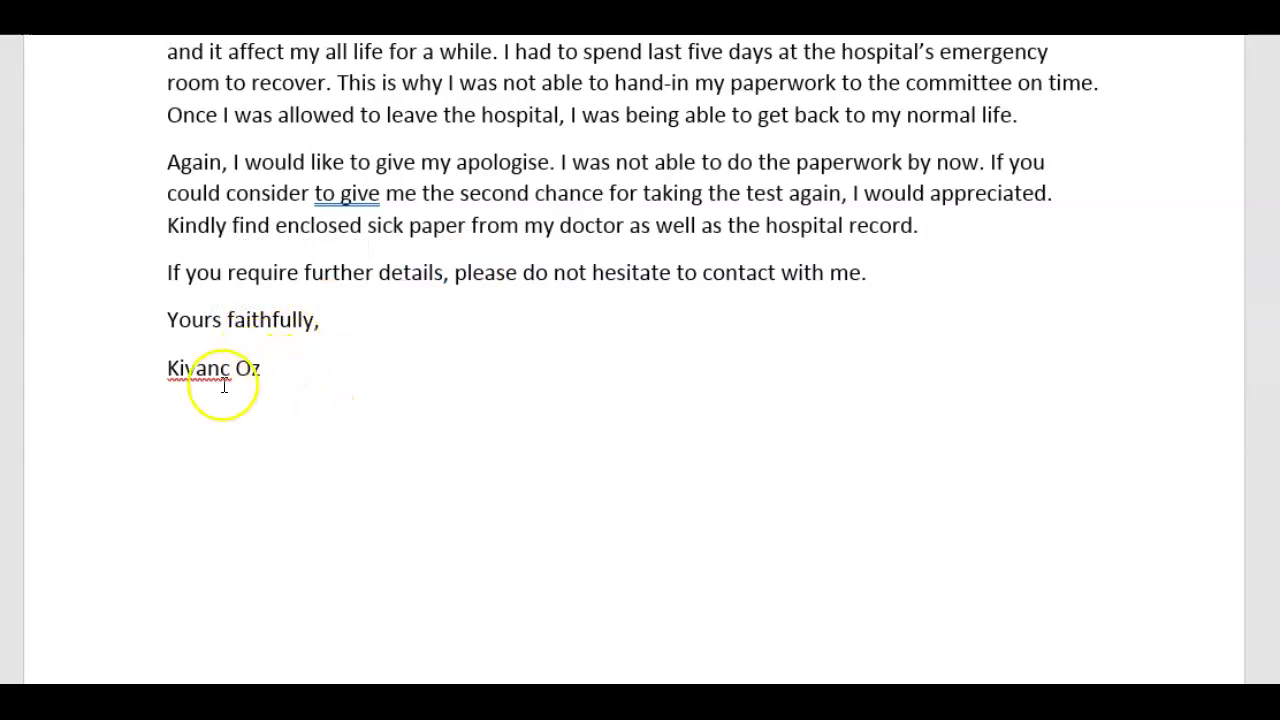
Step: Read the letter from the salutation to the sign-off, checking its paragraph structure and closing
{"action": "scroll", "coordinate": [283, 369], "scroll_direction": "up", "scroll_amount": 10}
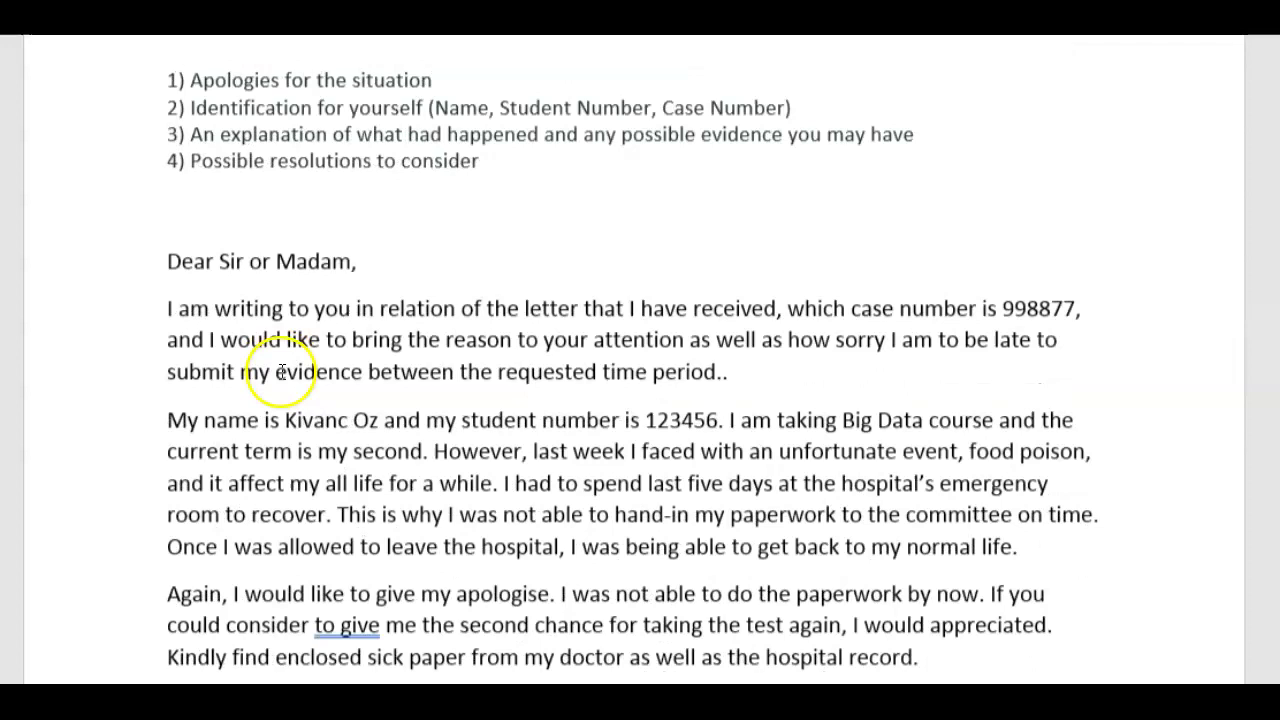
{"action": "scroll", "coordinate": [283, 371], "scroll_direction": "down", "scroll_amount": 1}
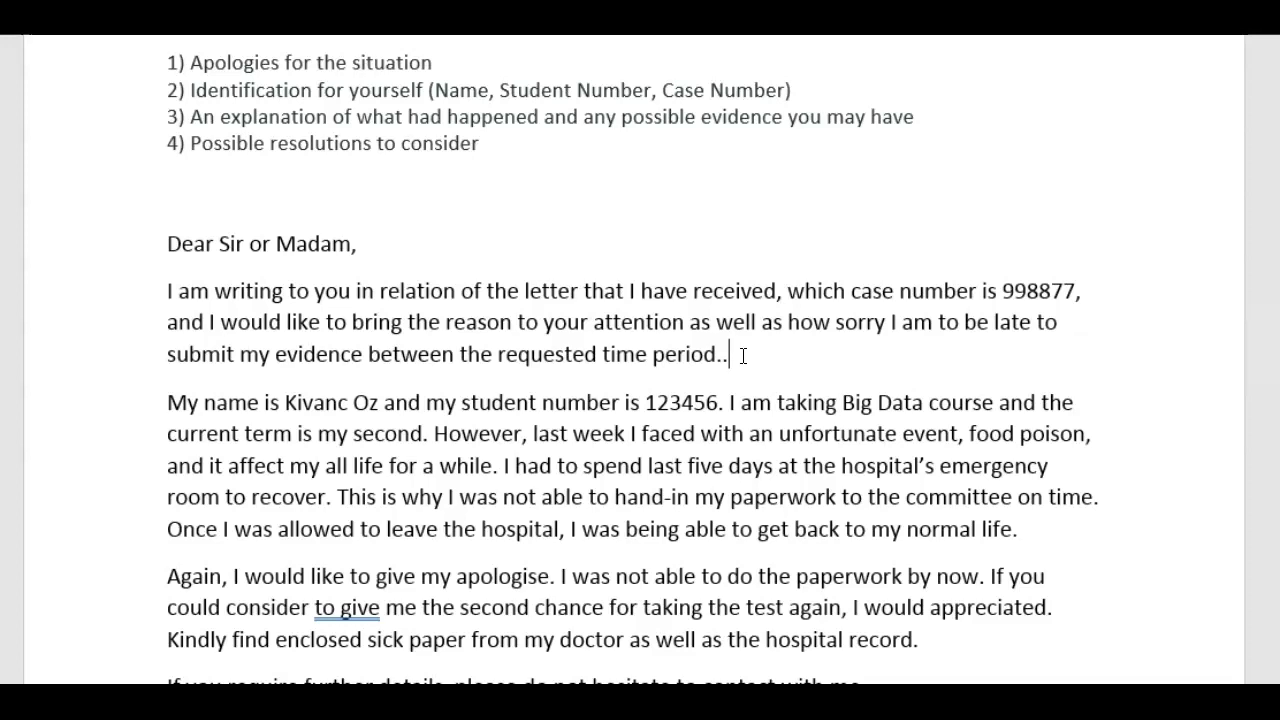
{"action": "scroll", "coordinate": [741, 354], "scroll_direction": "down", "scroll_amount": 1}
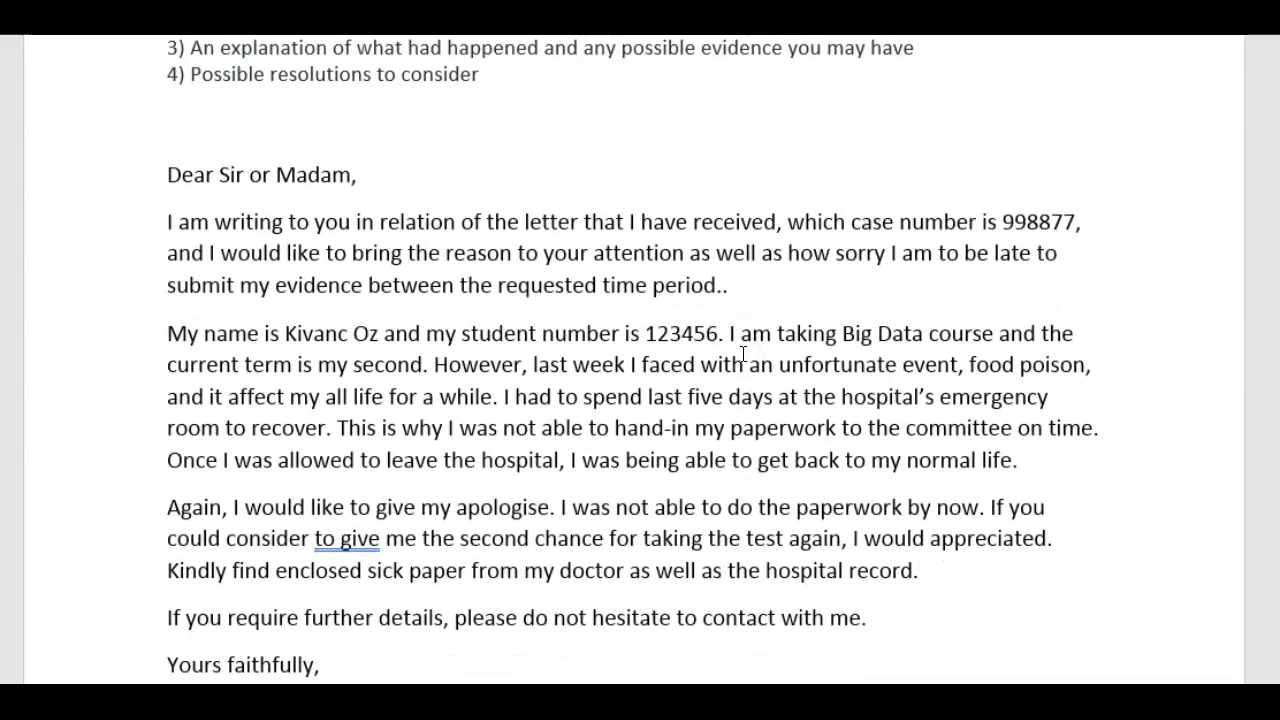
{"action": "scroll", "coordinate": [563, 323], "scroll_direction": "down", "scroll_amount": 1}
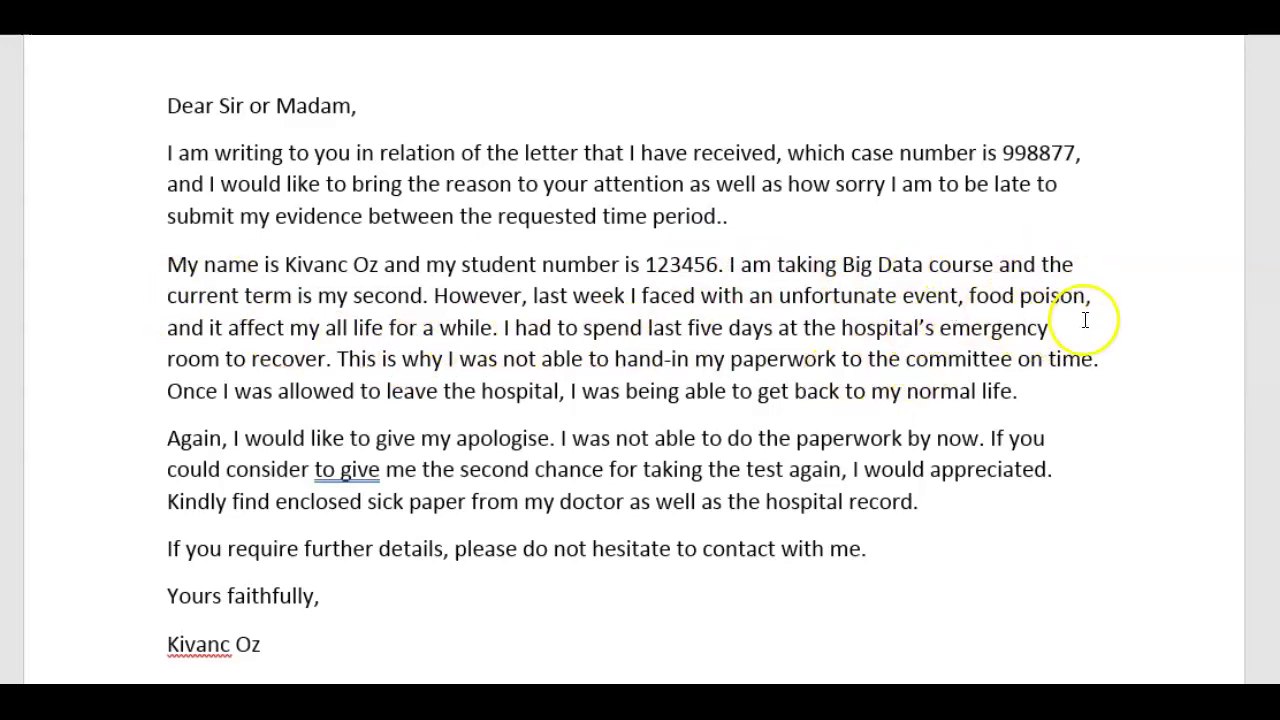
{"action": "left_click", "coordinate": [512, 326]}
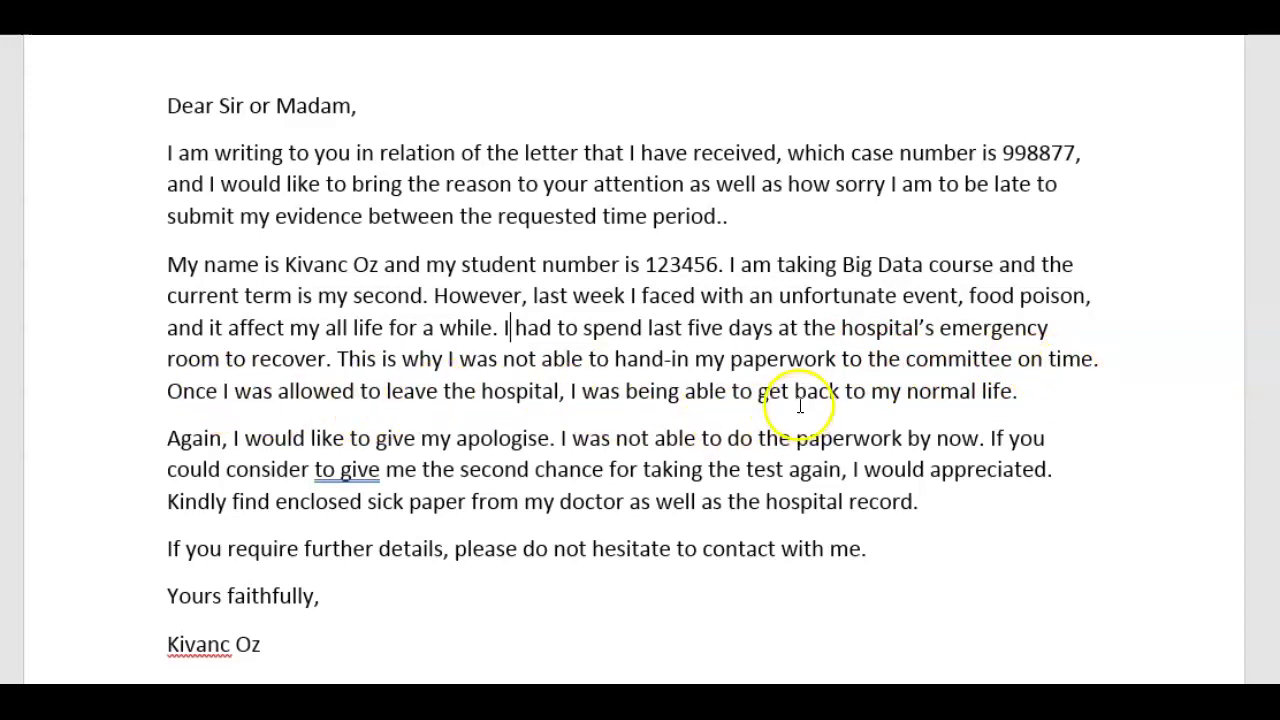
{"action": "scroll", "coordinate": [1070, 400], "scroll_direction": "down", "scroll_amount": 1}
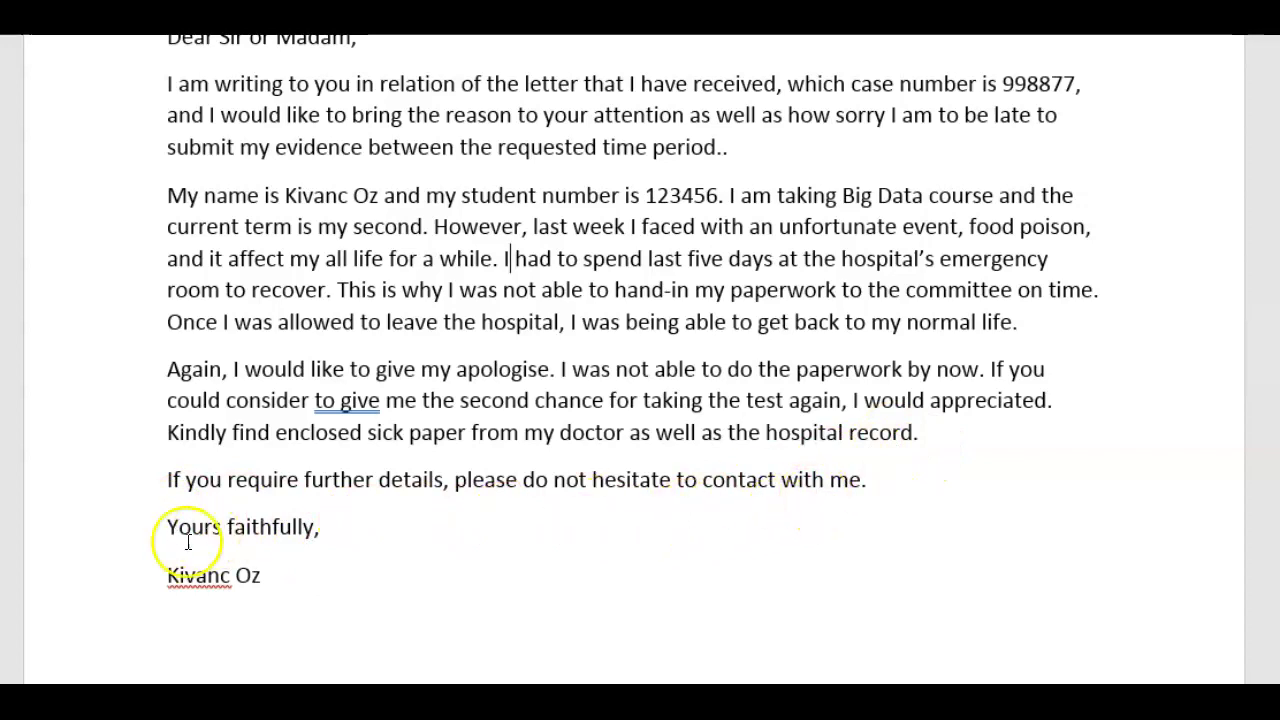
{"action": "scroll", "coordinate": [290, 587], "scroll_direction": "up", "scroll_amount": 1}
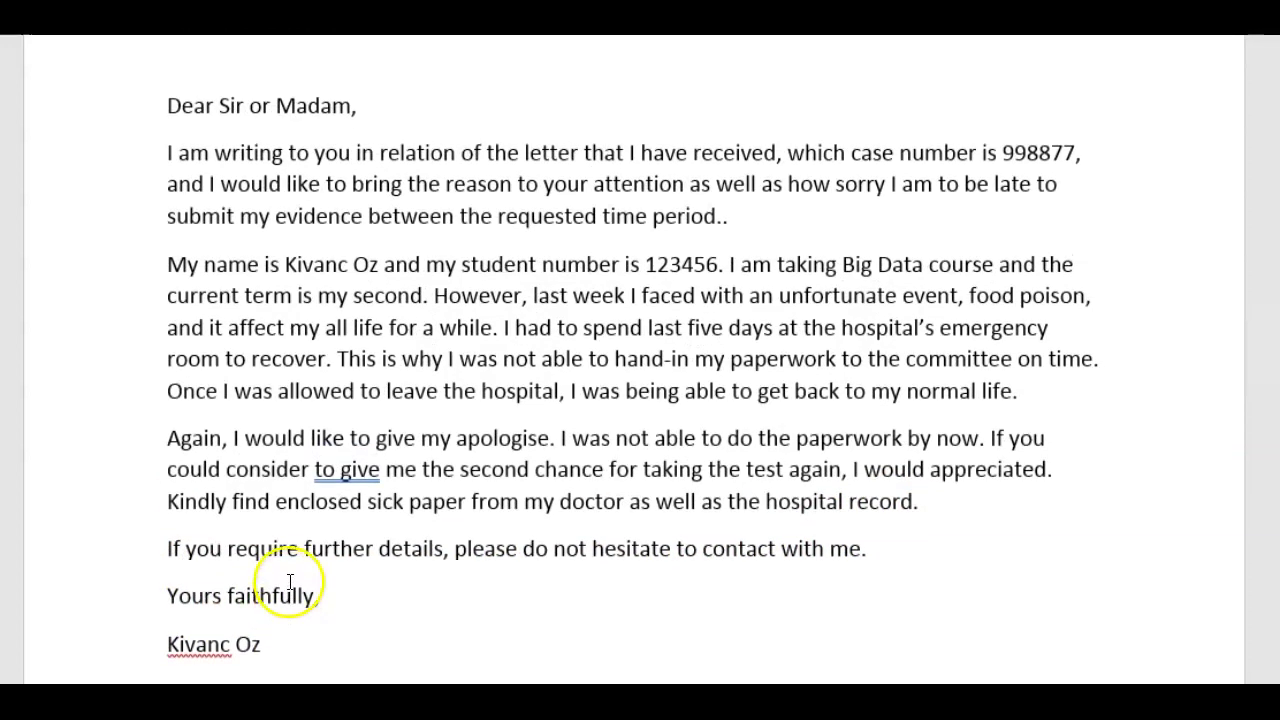
{"action": "scroll", "coordinate": [290, 582], "scroll_direction": "up", "scroll_amount": 3}
{"action": "scroll", "coordinate": [295, 568], "scroll_direction": "down", "scroll_amount": 2}
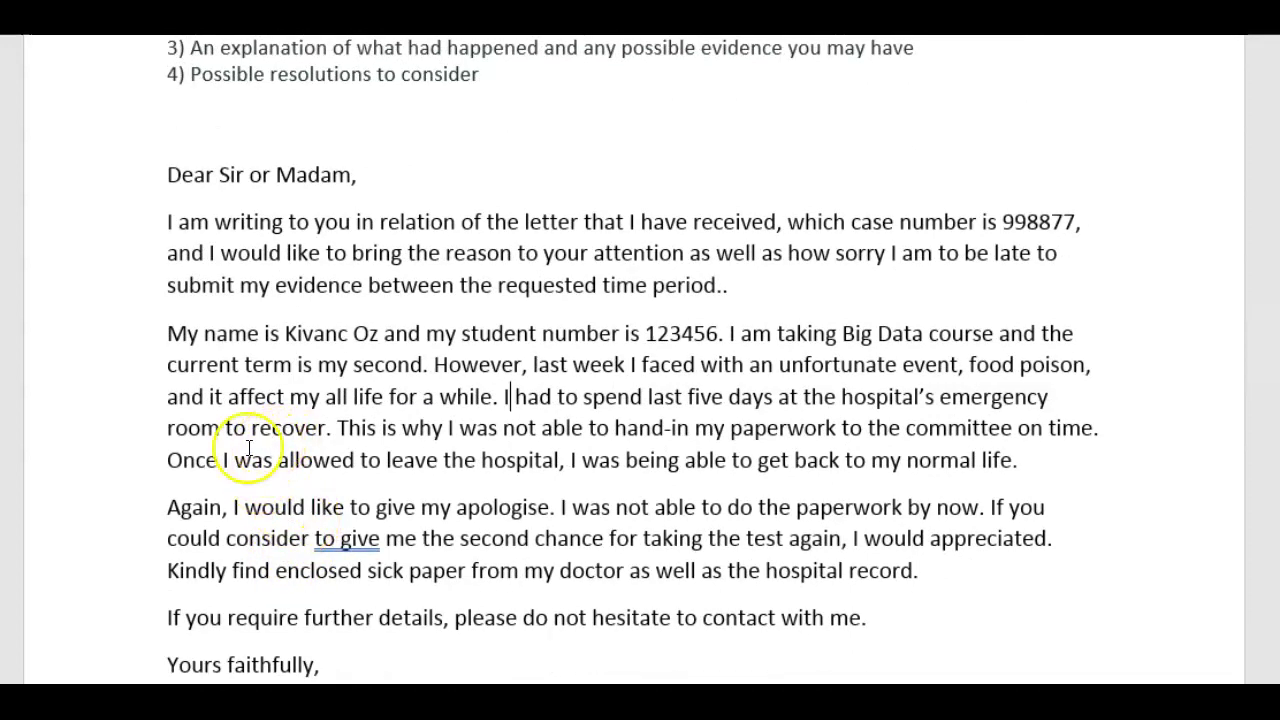
{"action": "scroll", "coordinate": [257, 455], "scroll_direction": "down", "scroll_amount": 1}
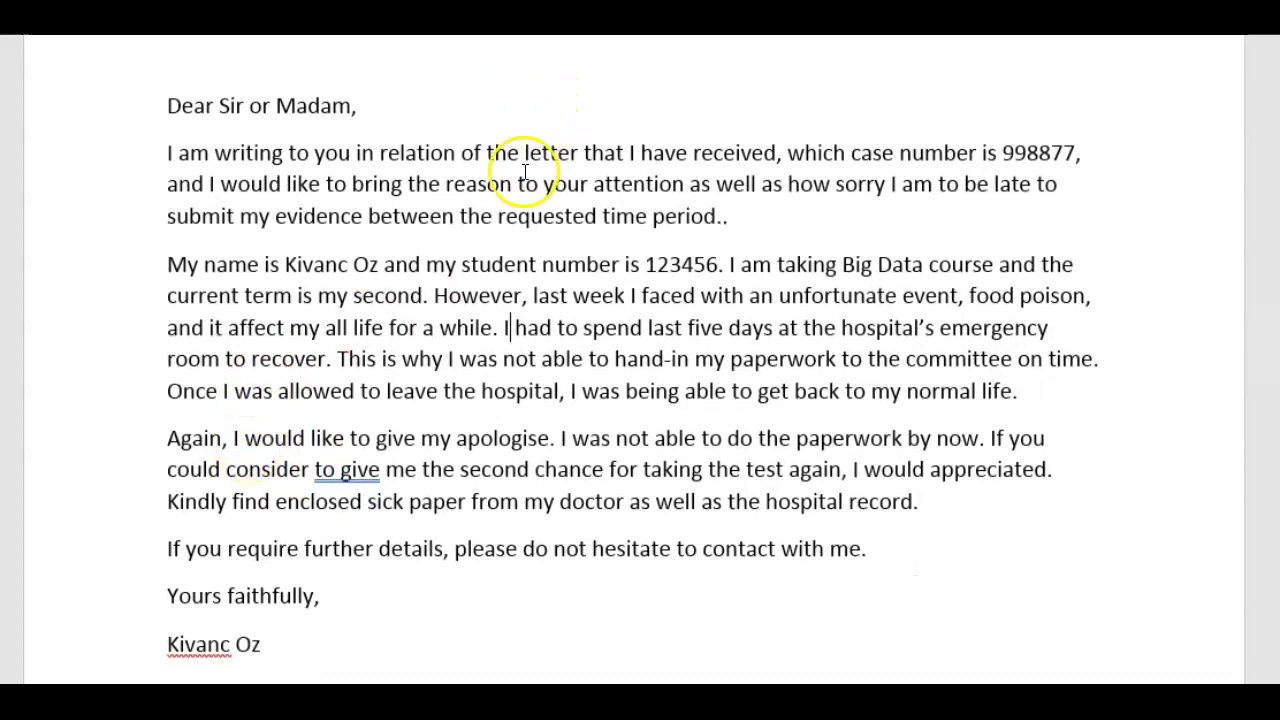
Step: Review the task's required points: possible resolutions, identification and apologies for the situation
{"action": "scroll", "coordinate": [483, 183], "scroll_direction": "up", "scroll_amount": 3}
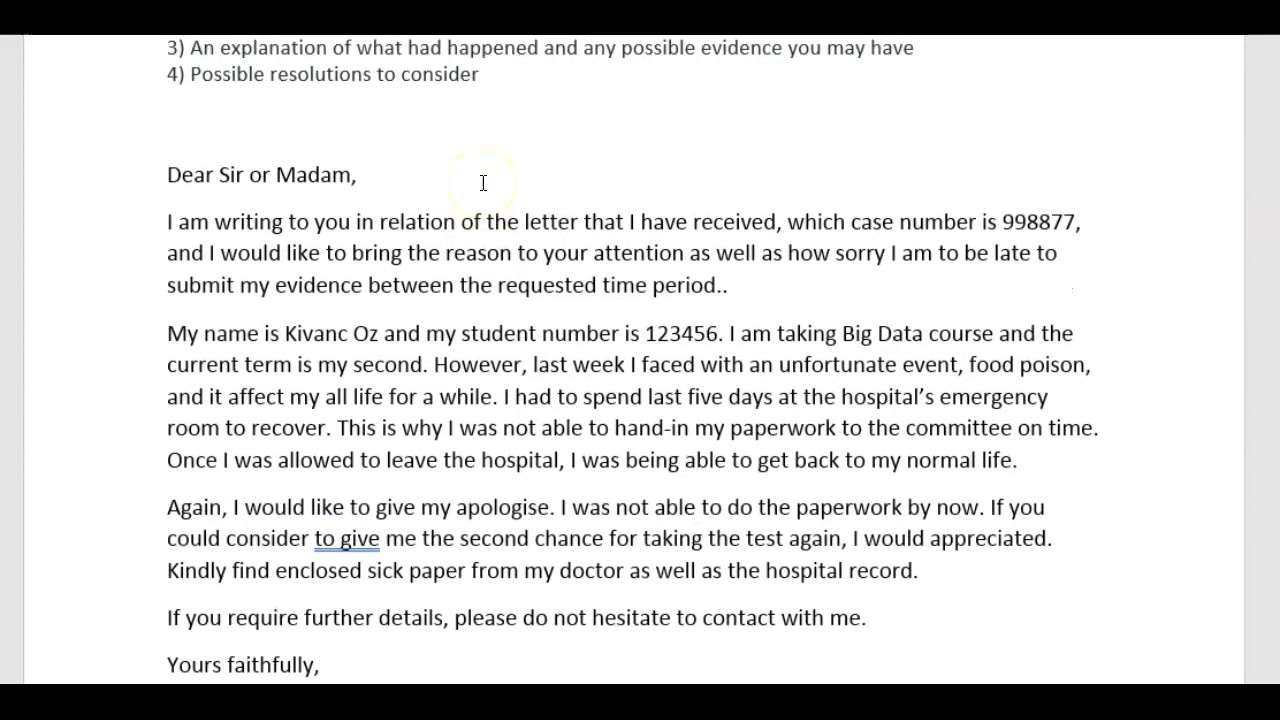
{"action": "scroll", "coordinate": [440, 205], "scroll_direction": "down", "scroll_amount": 1}
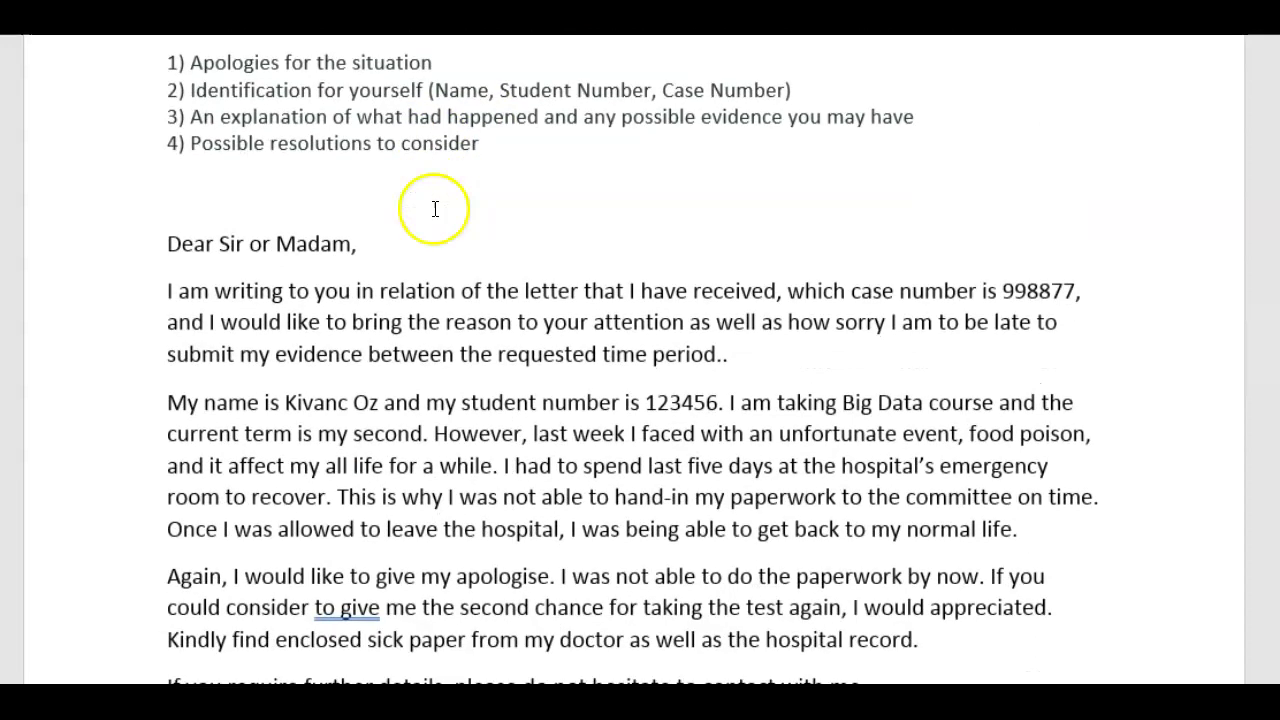
{"action": "left_click_drag", "start_coordinate": [270, 143], "coordinate": [463, 140]}
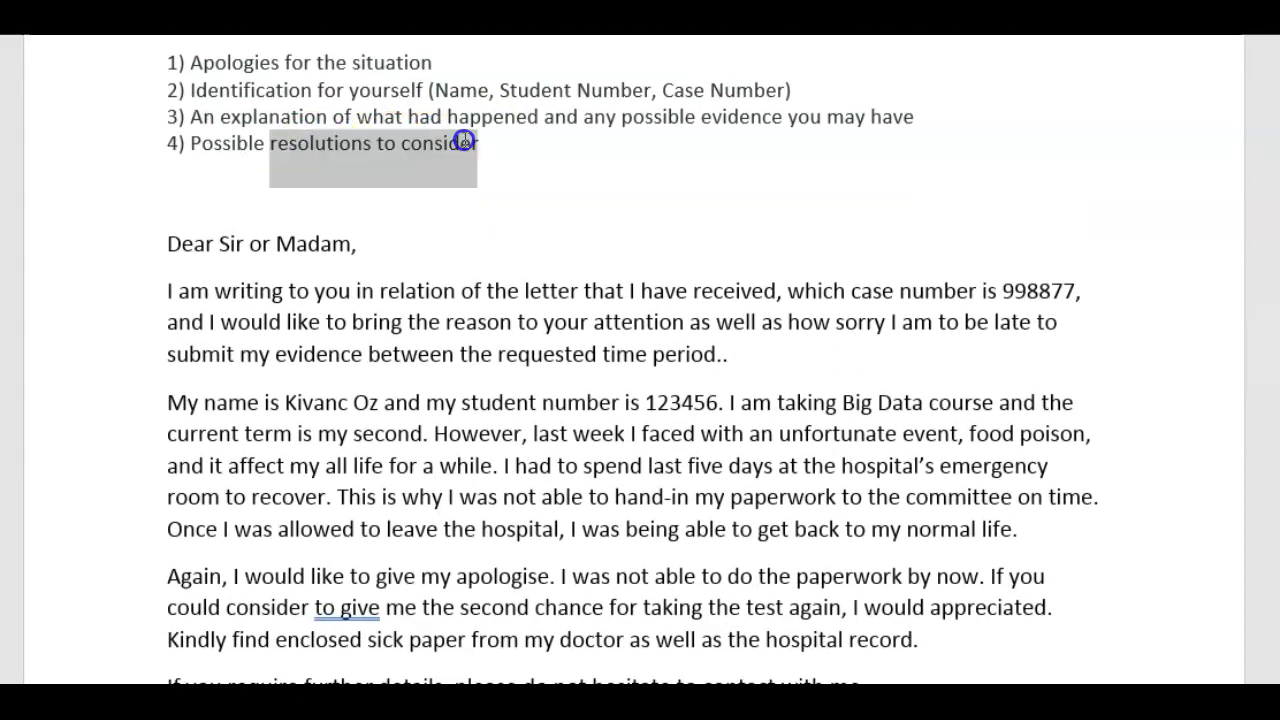
{"action": "left_click", "coordinate": [512, 248]}
{"action": "left_click_drag", "start_coordinate": [213, 85], "coordinate": [357, 100]}
{"action": "left_click", "coordinate": [391, 197]}
{"action": "left_click_drag", "start_coordinate": [271, 62], "coordinate": [366, 62]}
{"action": "left_click", "coordinate": [405, 195]}
Step: Examine the letter's first two paragraphs for the course name, student number and case number
{"action": "scroll", "coordinate": [410, 205], "scroll_direction": "down", "scroll_amount": 3}
{"action": "scroll", "coordinate": [407, 205], "scroll_direction": "up", "scroll_amount": 2}
{"action": "scroll", "coordinate": [407, 205], "scroll_direction": "down", "scroll_amount": 1}
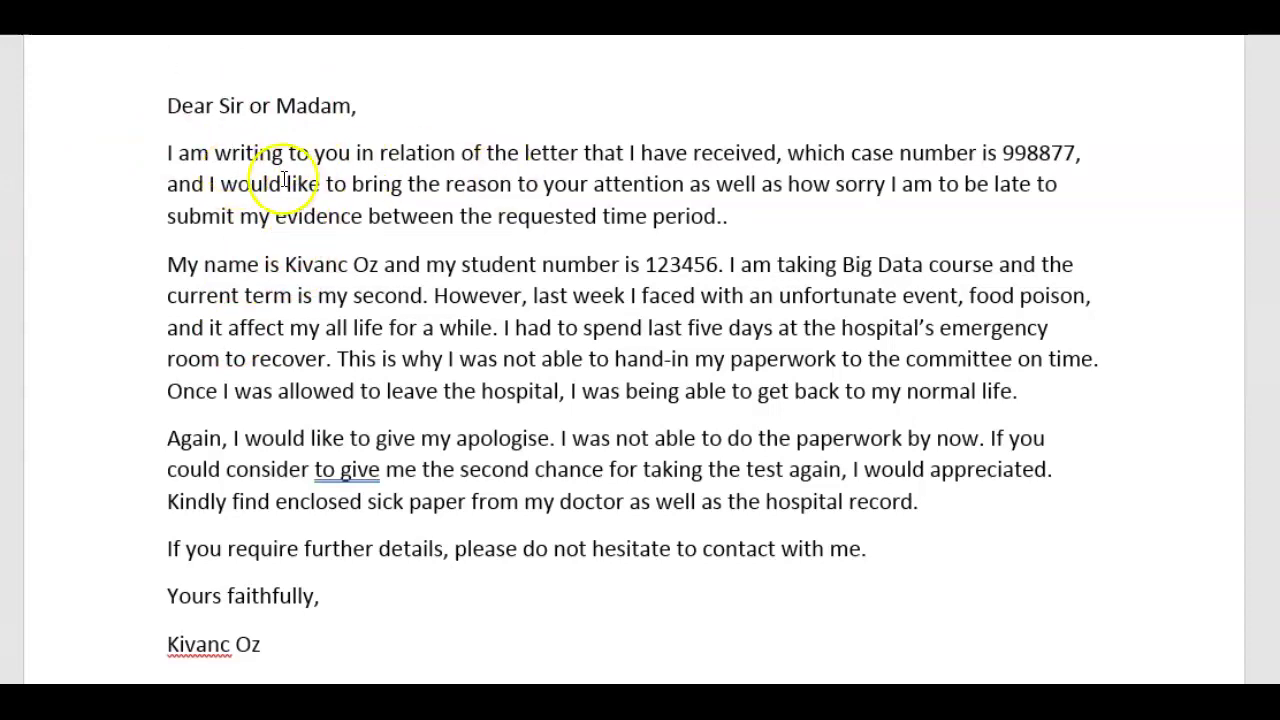
{"action": "left_click_drag", "start_coordinate": [117, 150], "coordinate": [142, 220]}
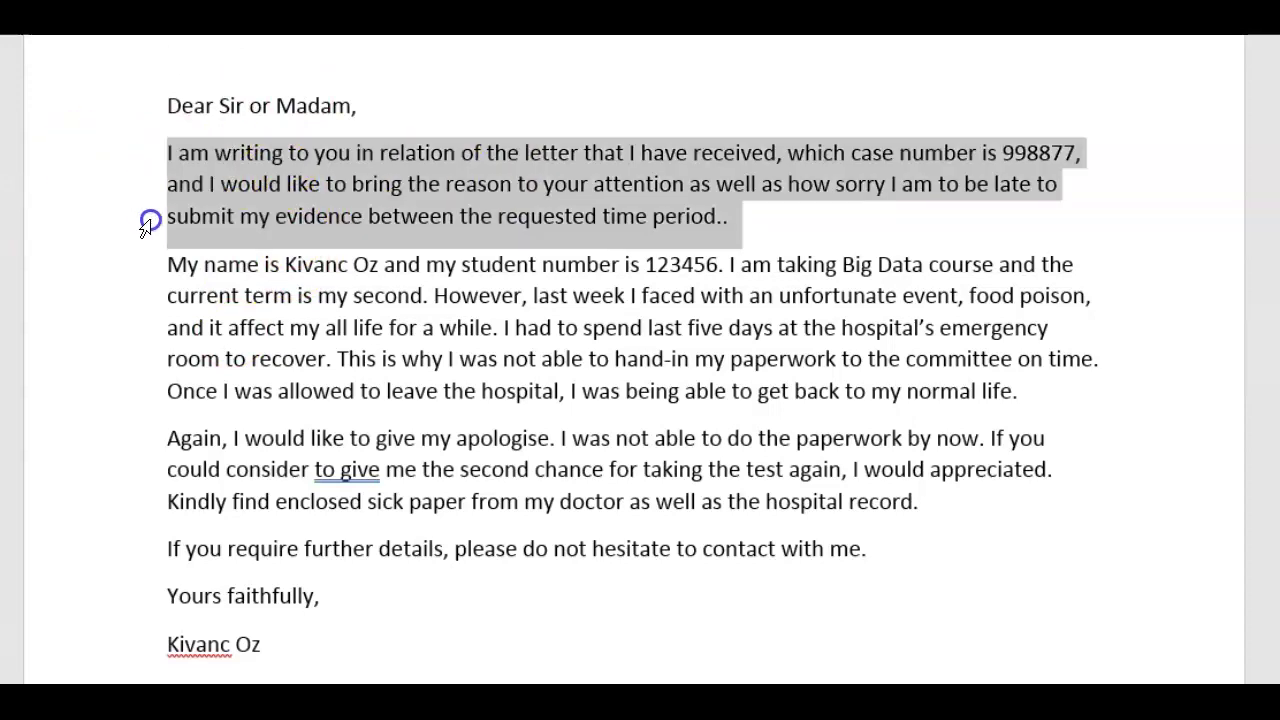
{"action": "left_click", "coordinate": [445, 328]}
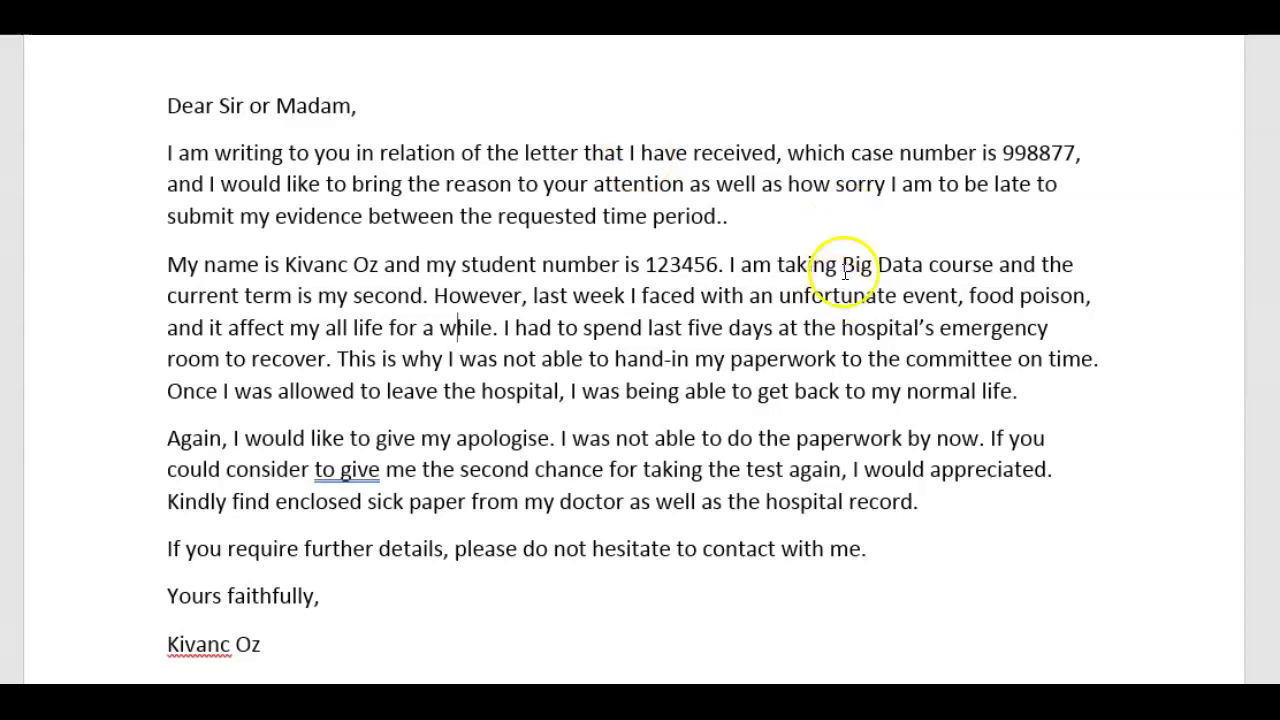
{"action": "left_click_drag", "start_coordinate": [842, 265], "coordinate": [903, 271]}
{"action": "left_click", "coordinate": [914, 267]}
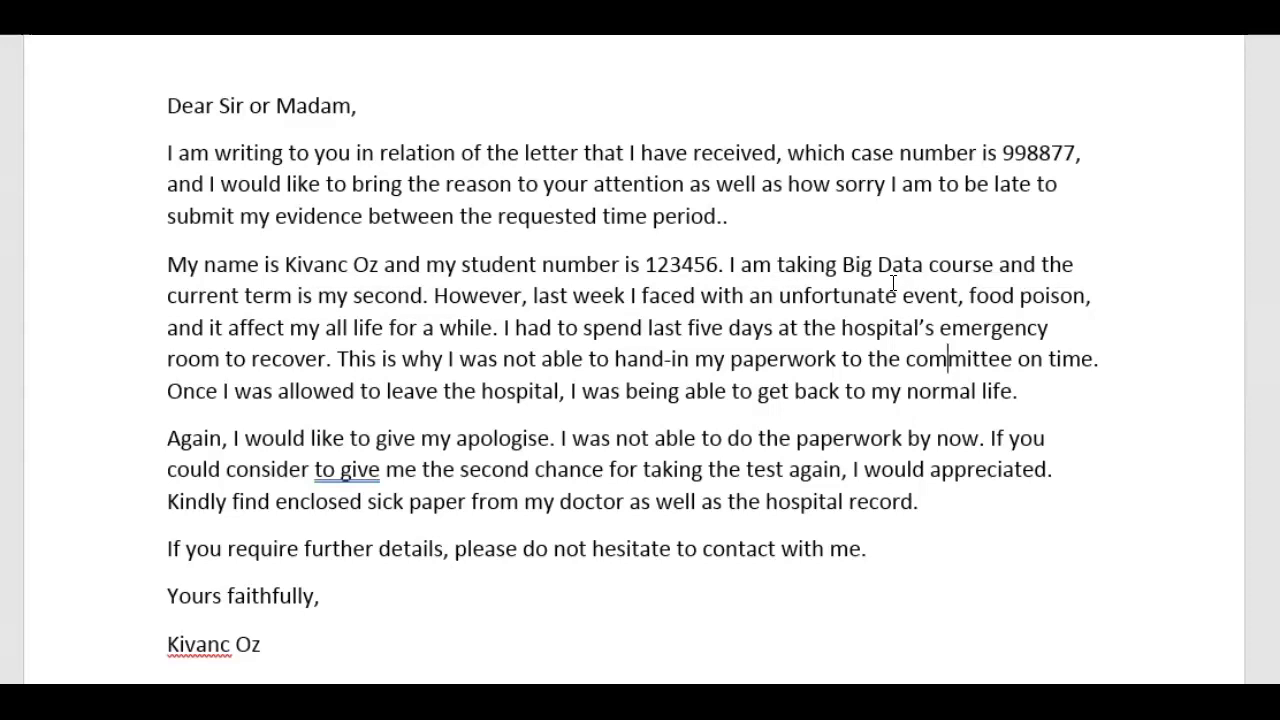
{"action": "left_click", "coordinate": [824, 151]}
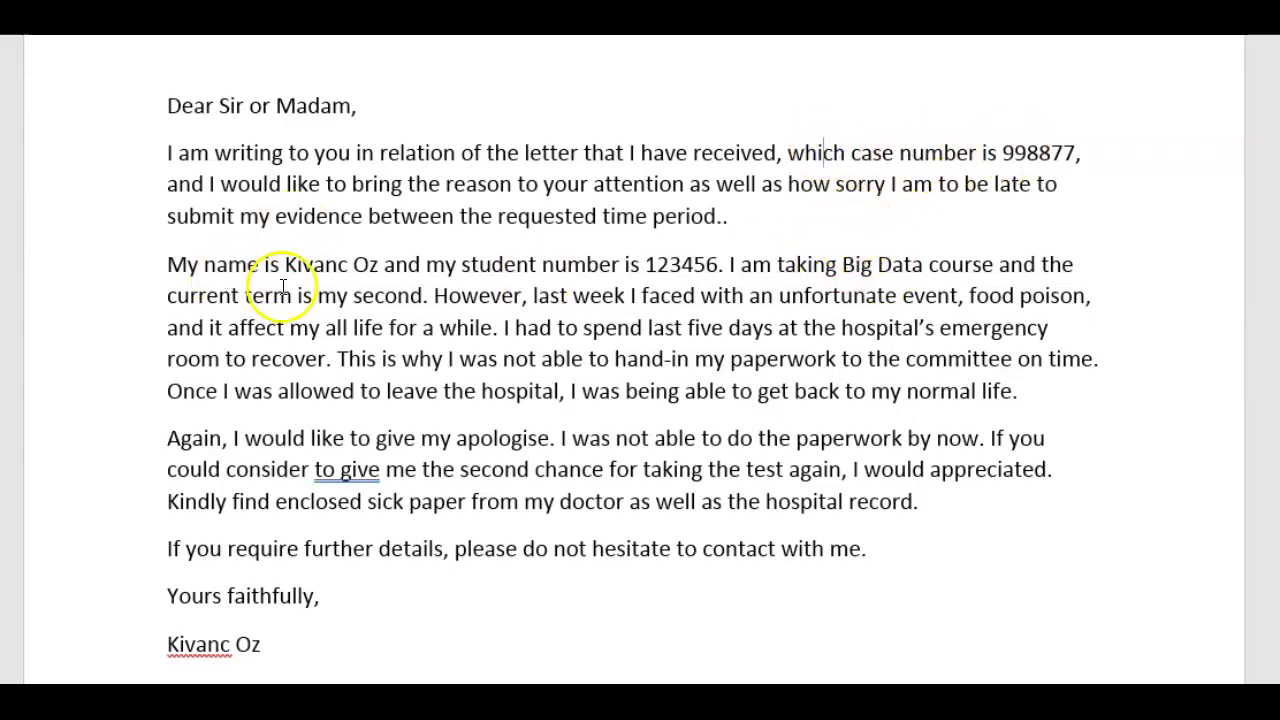
{"action": "double_click", "coordinate": [686, 265]}
{"action": "double_click", "coordinate": [1035, 152]}
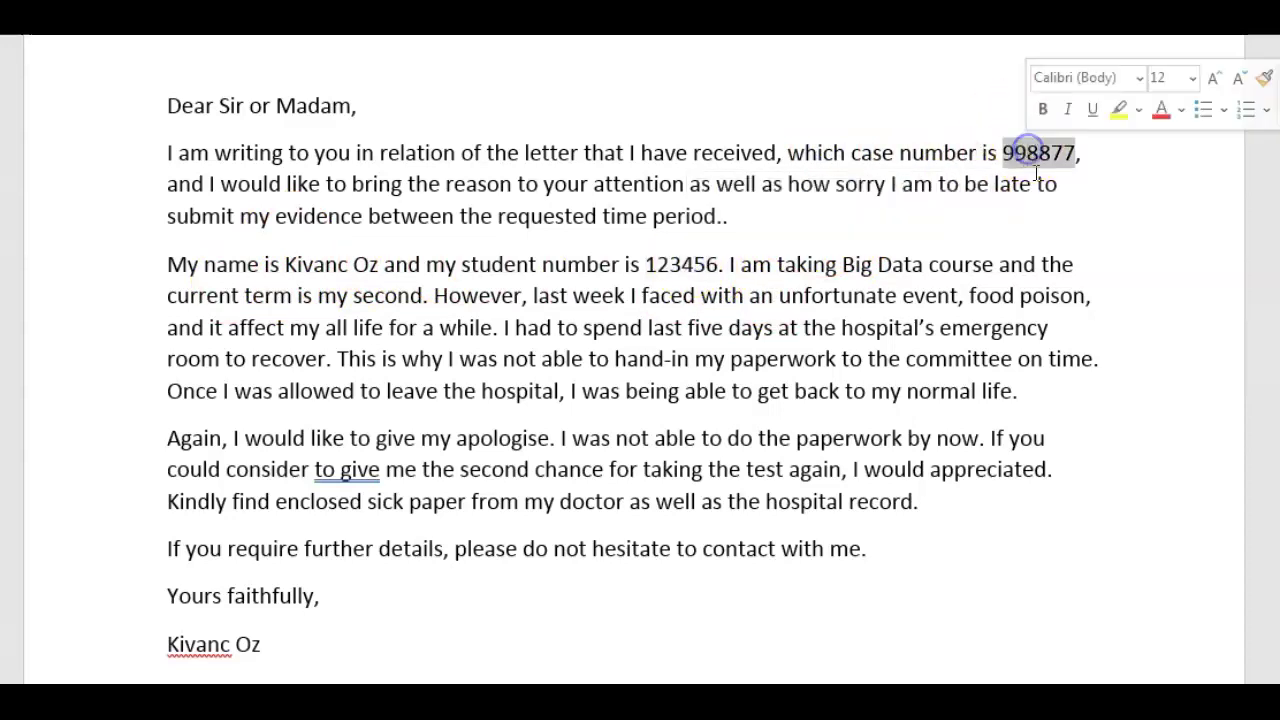
{"action": "left_click", "coordinate": [1091, 188]}
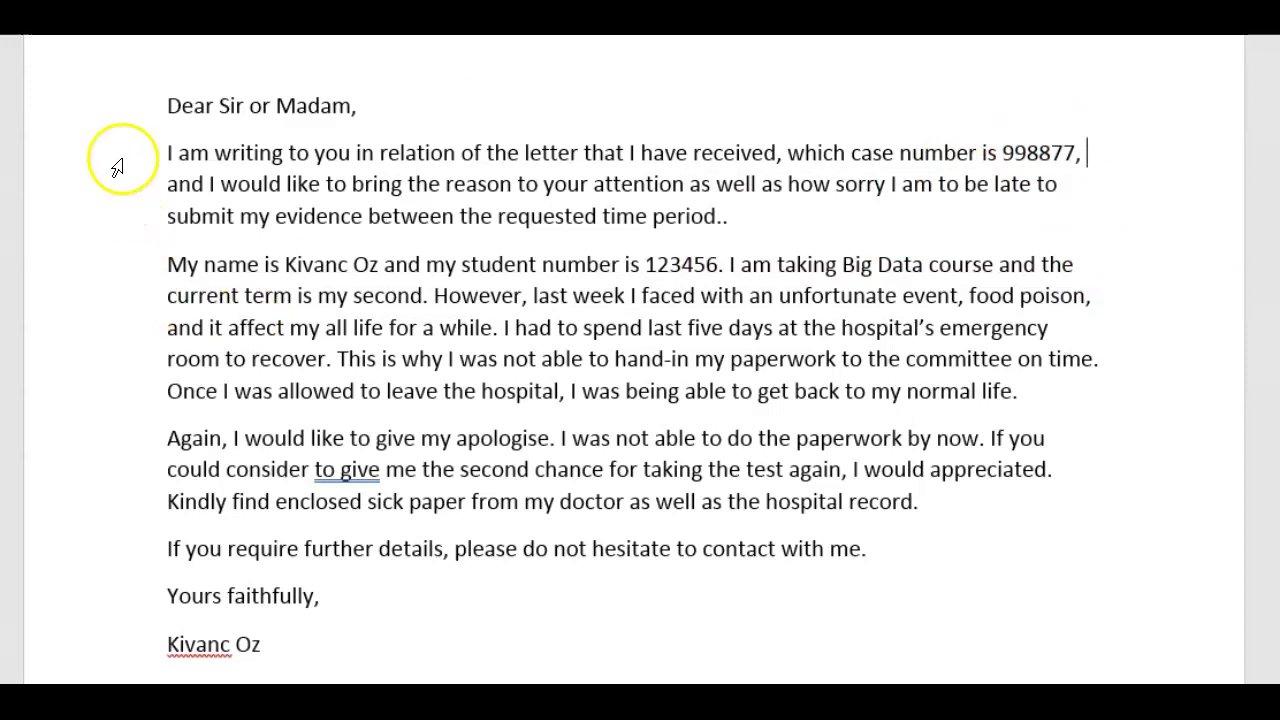
Step: Examine the opening paragraph's clause starting "and I would like to bring the reason to your attention" against the task instructions
{"action": "double_click", "coordinate": [140, 207]}
{"action": "left_click", "coordinate": [690, 358]}
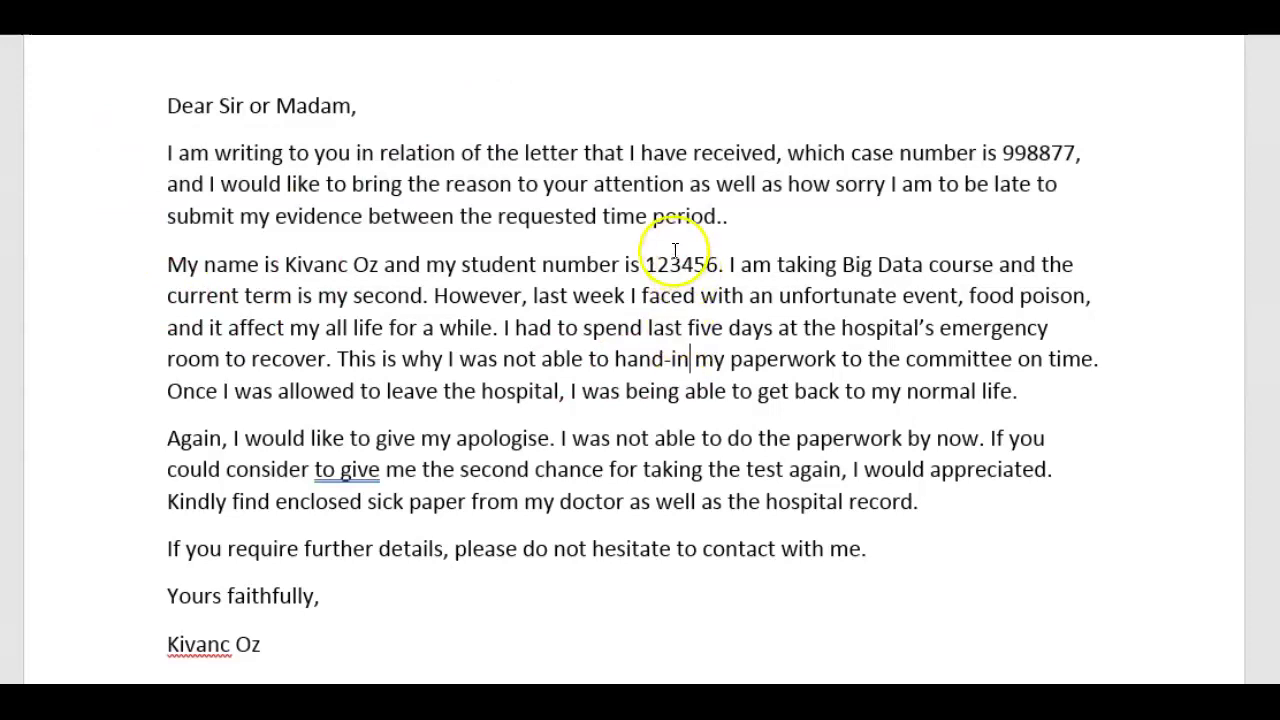
{"action": "left_click", "coordinate": [700, 187]}
{"action": "left_click", "coordinate": [787, 234]}
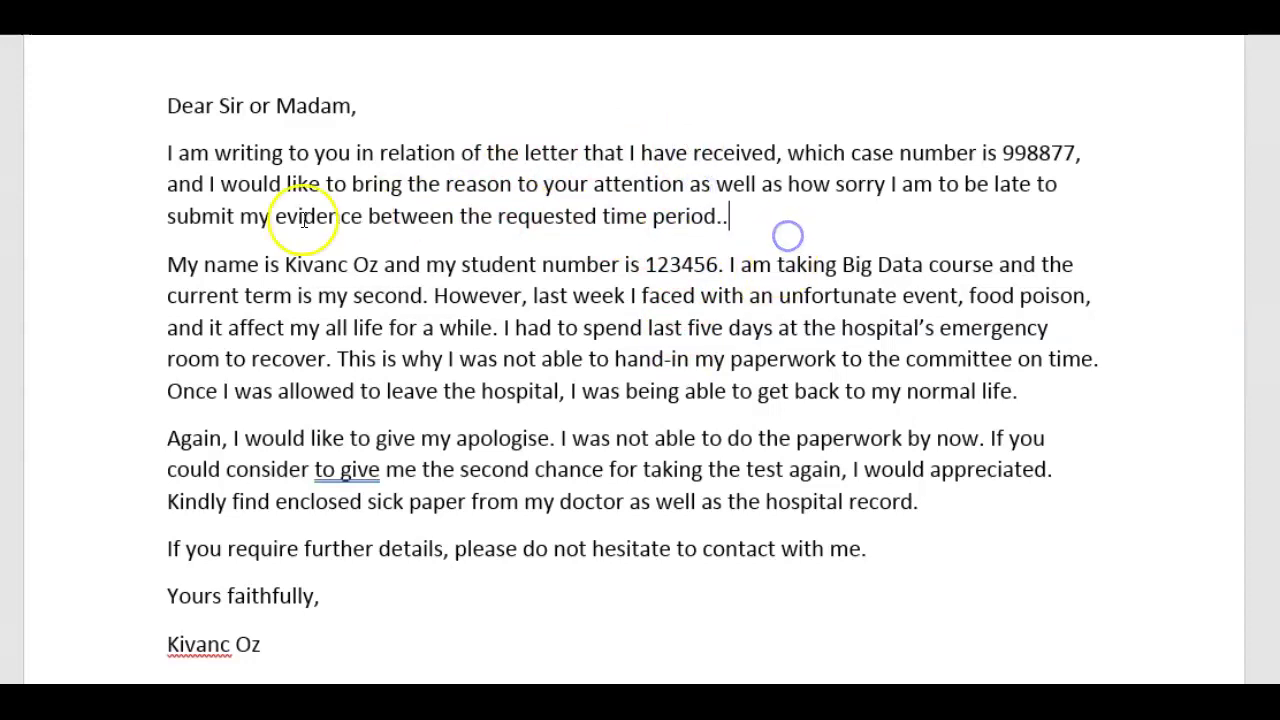
{"action": "left_click_drag", "start_coordinate": [170, 184], "coordinate": [1020, 190]}
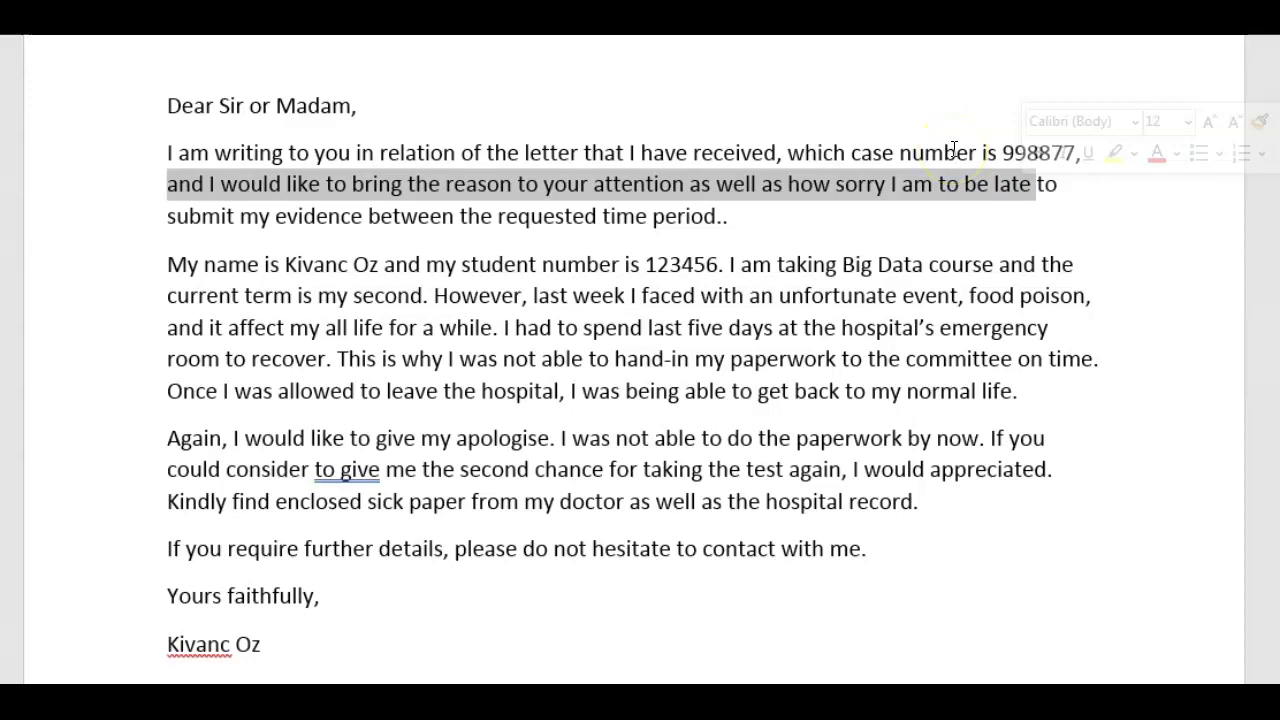
{"action": "scroll", "coordinate": [953, 149], "scroll_direction": "up", "scroll_amount": 5}
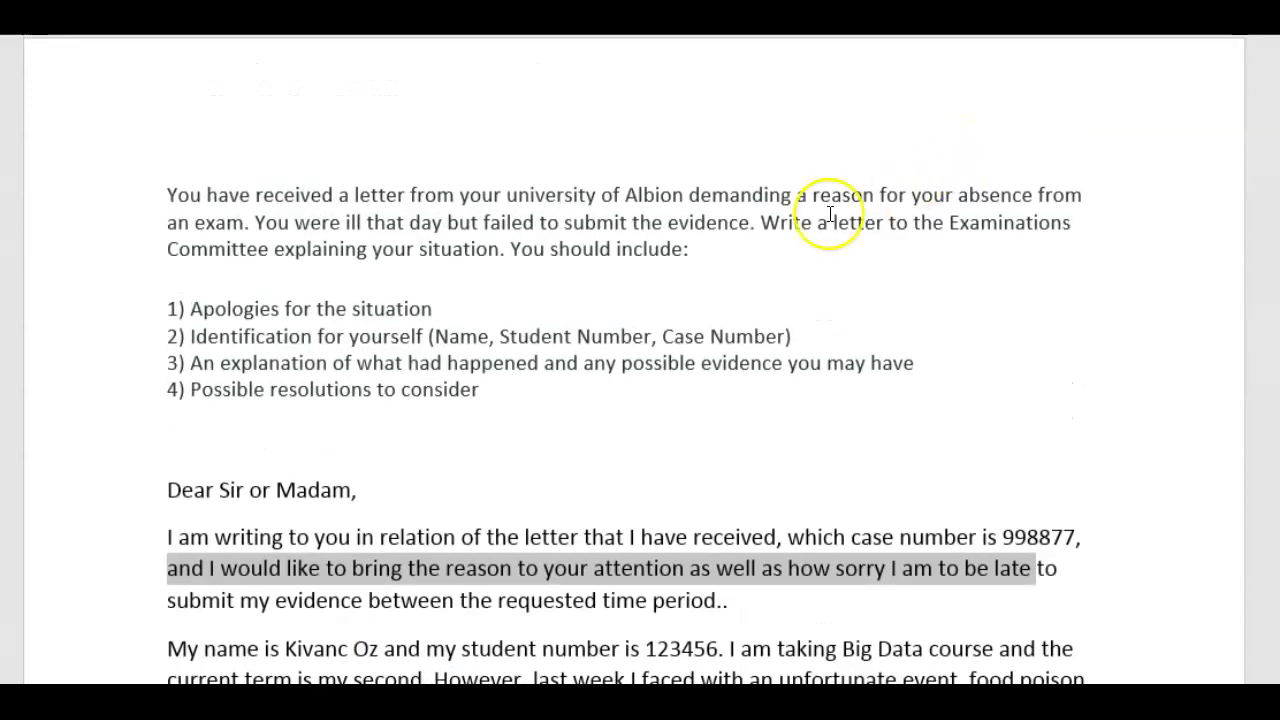
{"action": "scroll", "coordinate": [1020, 220], "scroll_direction": "down", "scroll_amount": 5}
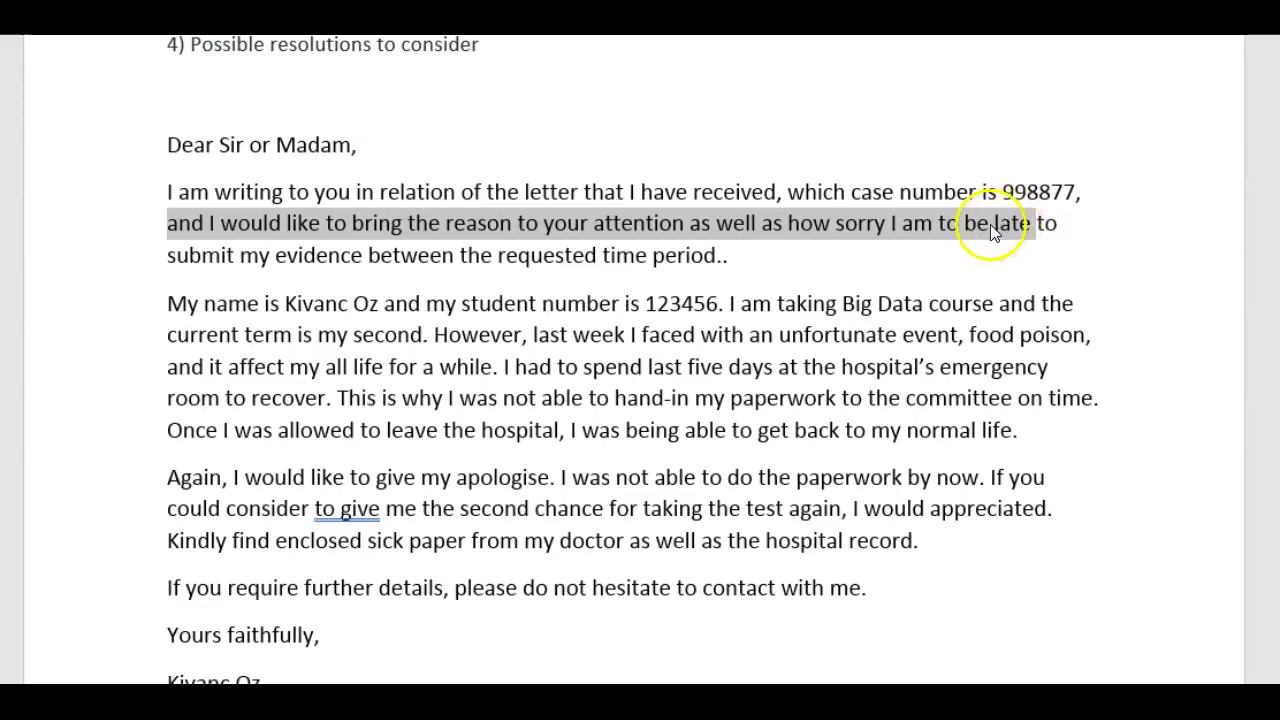
{"action": "left_click", "coordinate": [940, 222]}
{"action": "left_click", "coordinate": [735, 258]}
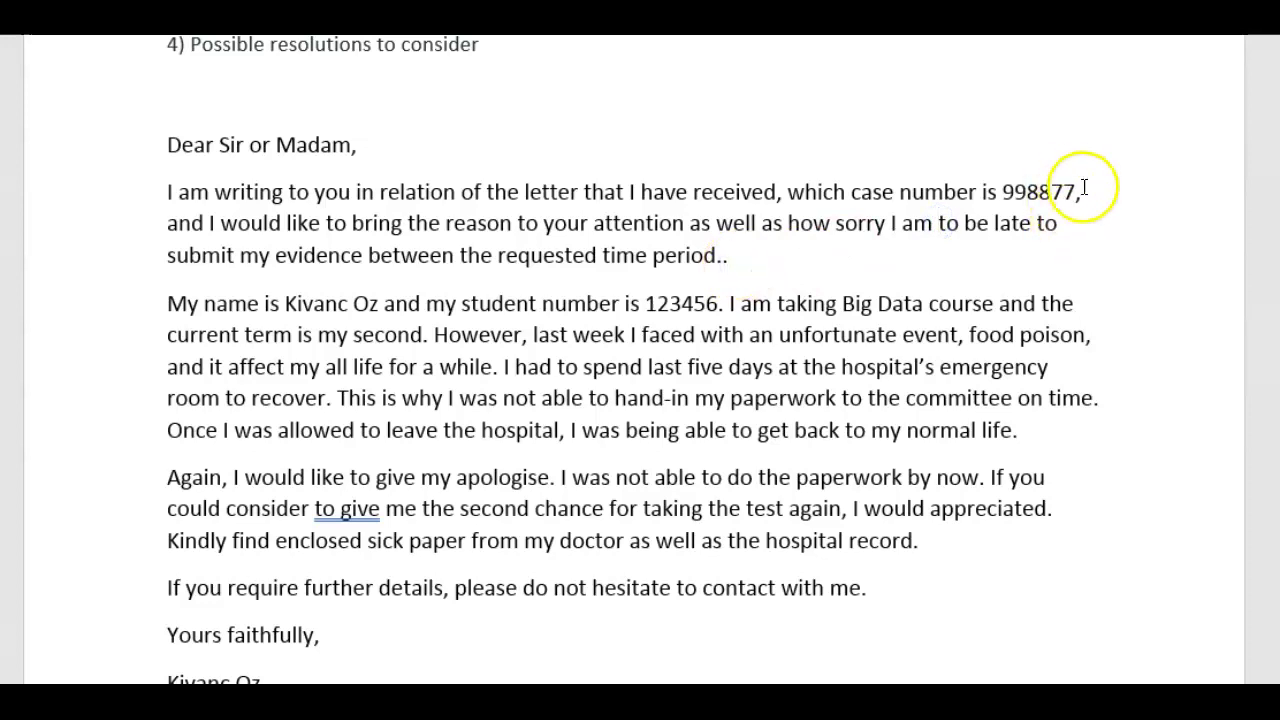
{"action": "left_click_drag", "start_coordinate": [207, 222], "coordinate": [756, 220]}
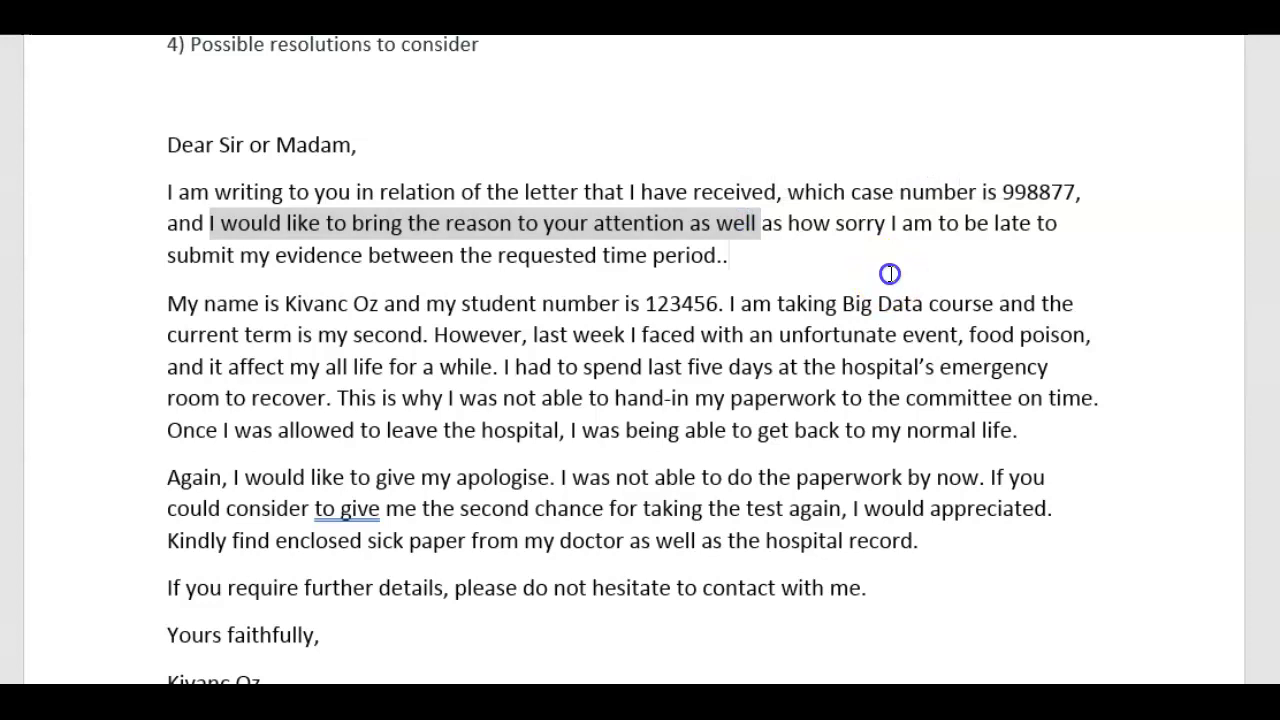
{"action": "left_click", "coordinate": [791, 270]}
{"action": "left_click", "coordinate": [1081, 191]}
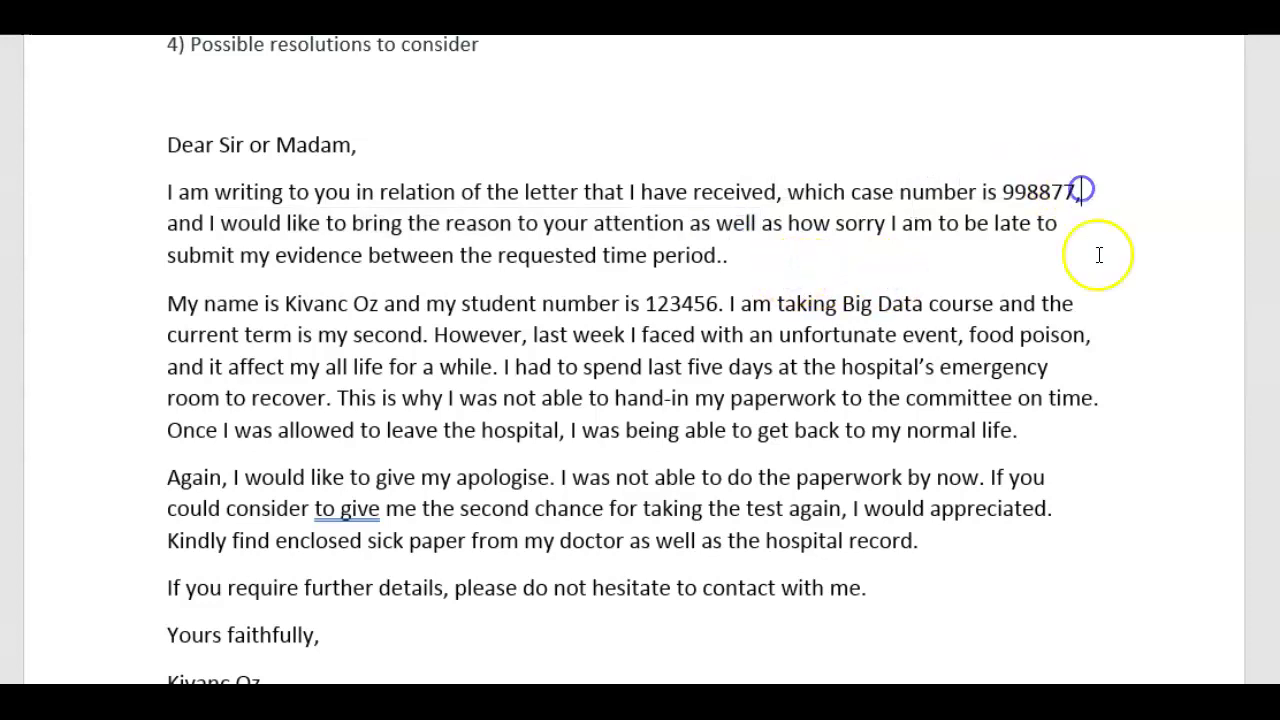
{"action": "left_click", "coordinate": [204, 222]}
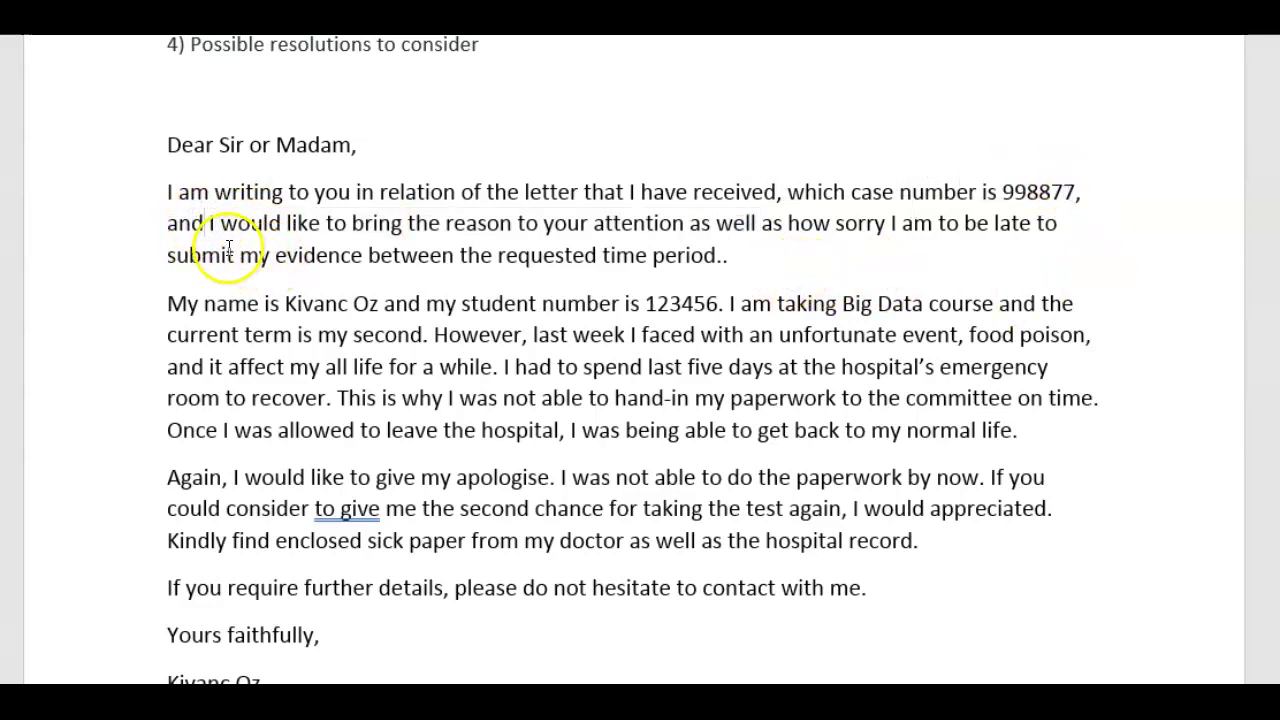
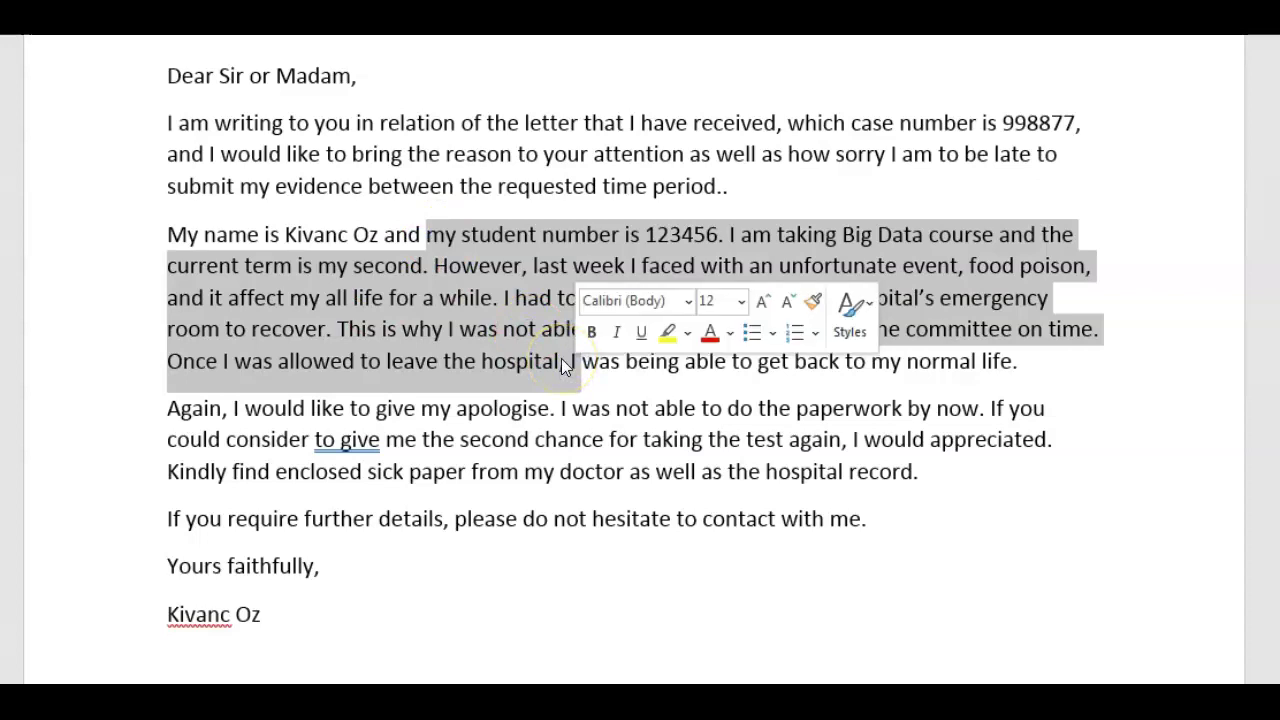
Step: Compare the second paragraph's account of the food poisoning with the required points in the task
{"action": "scroll", "coordinate": [560, 360], "scroll_direction": "up", "scroll_amount": 3}
{"action": "left_click", "coordinate": [128, 228]}
{"action": "left_click", "coordinate": [383, 362]}
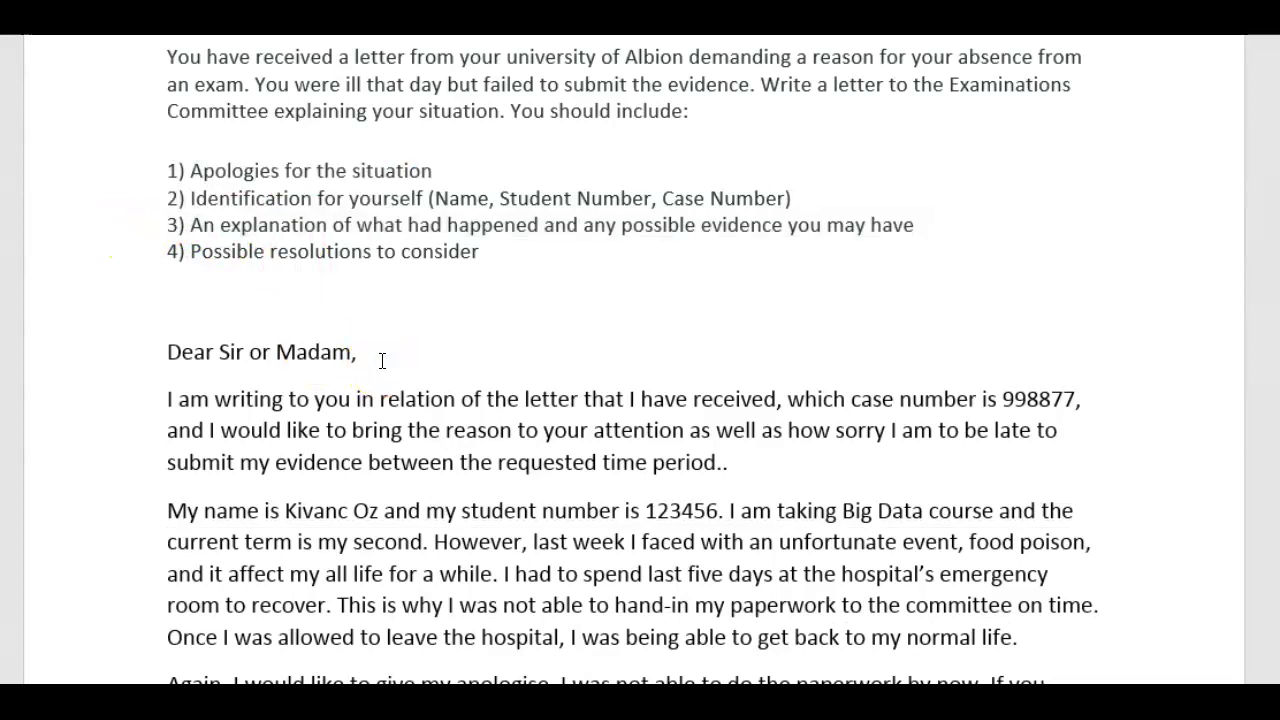
{"action": "scroll", "coordinate": [380, 358], "scroll_direction": "down", "scroll_amount": 4}
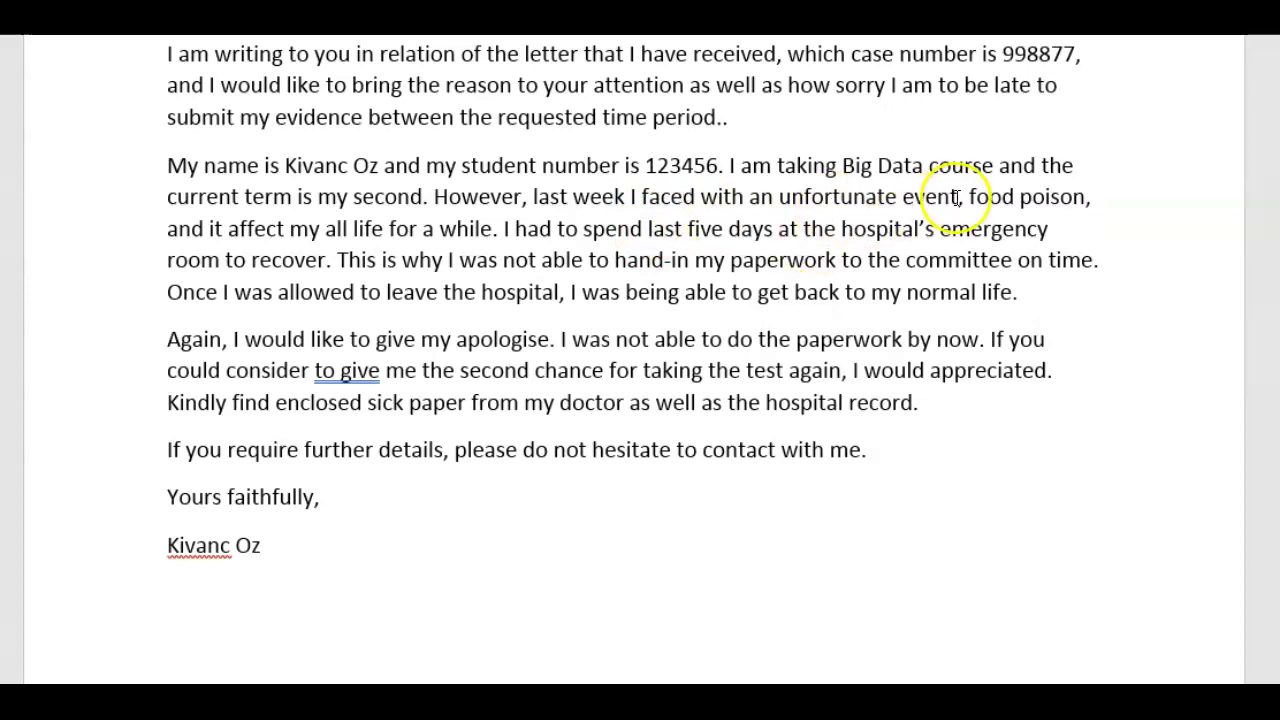
{"action": "left_click", "coordinate": [1088, 197]}
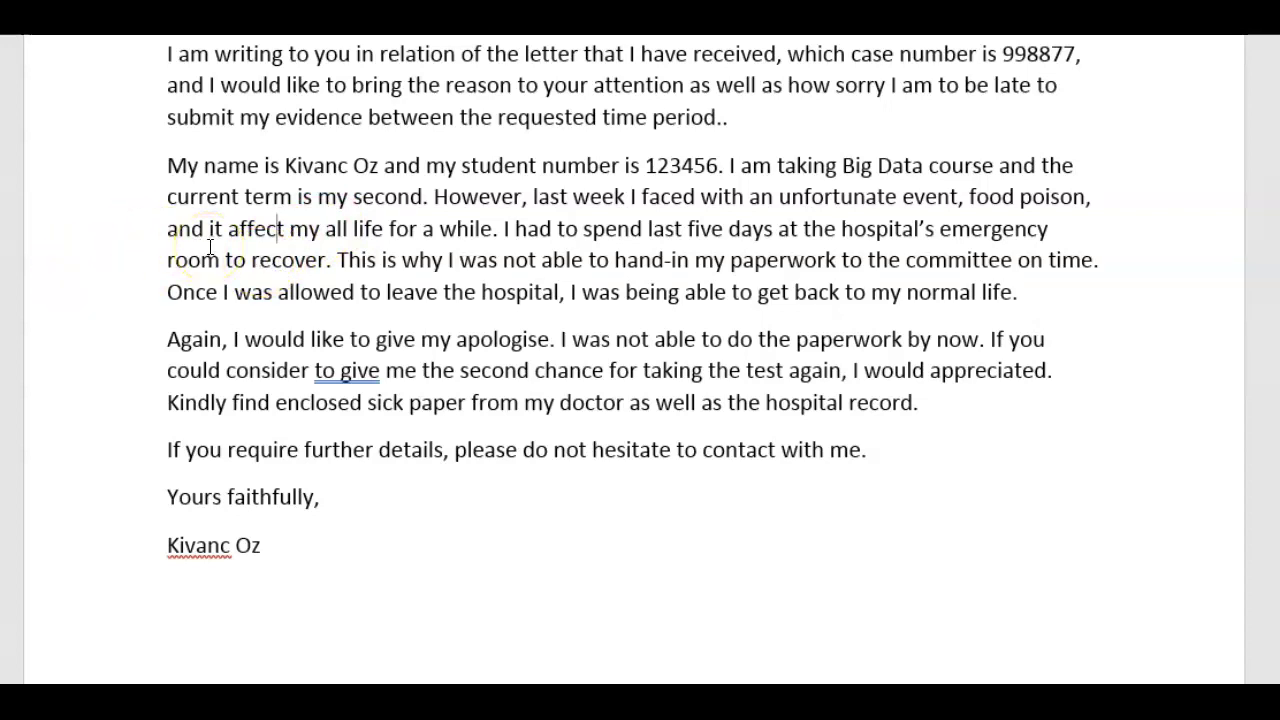
Step: Change "hand-in" to "hand in" in the second paragraph's sentence about the paperwork
{"action": "left_click_drag", "start_coordinate": [210, 228], "coordinate": [517, 227]}
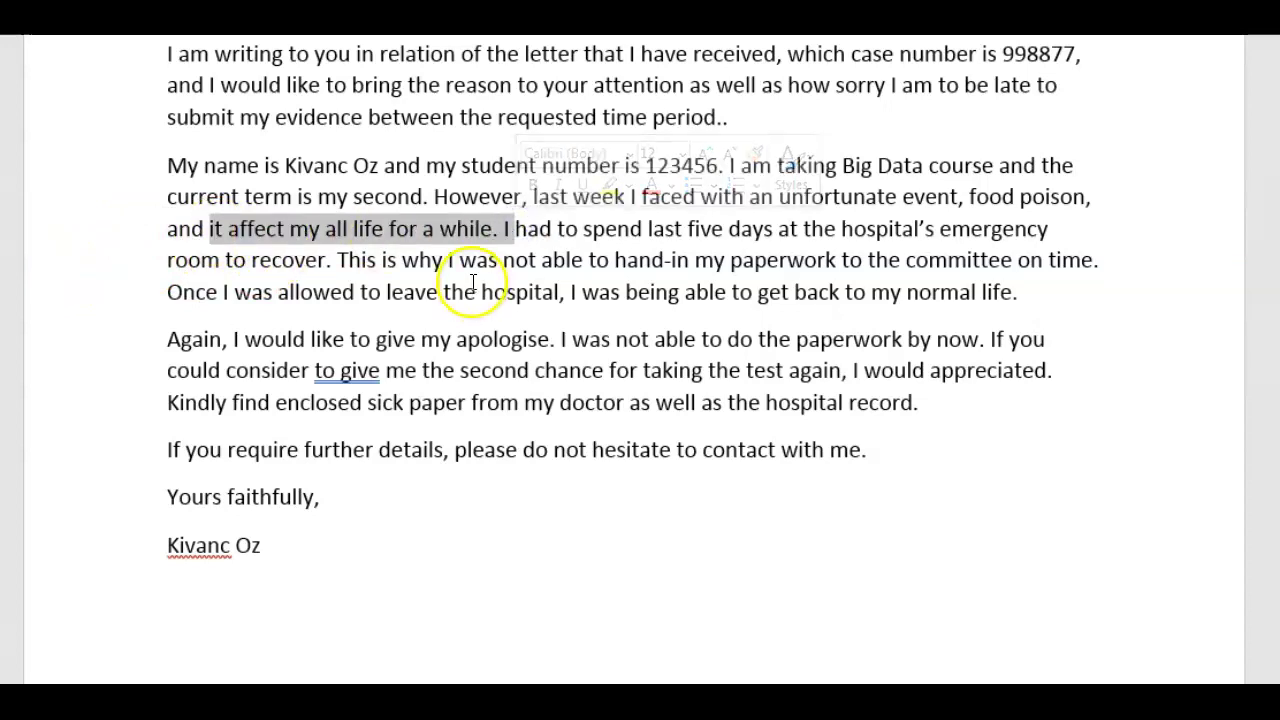
{"action": "left_click", "coordinate": [514, 290]}
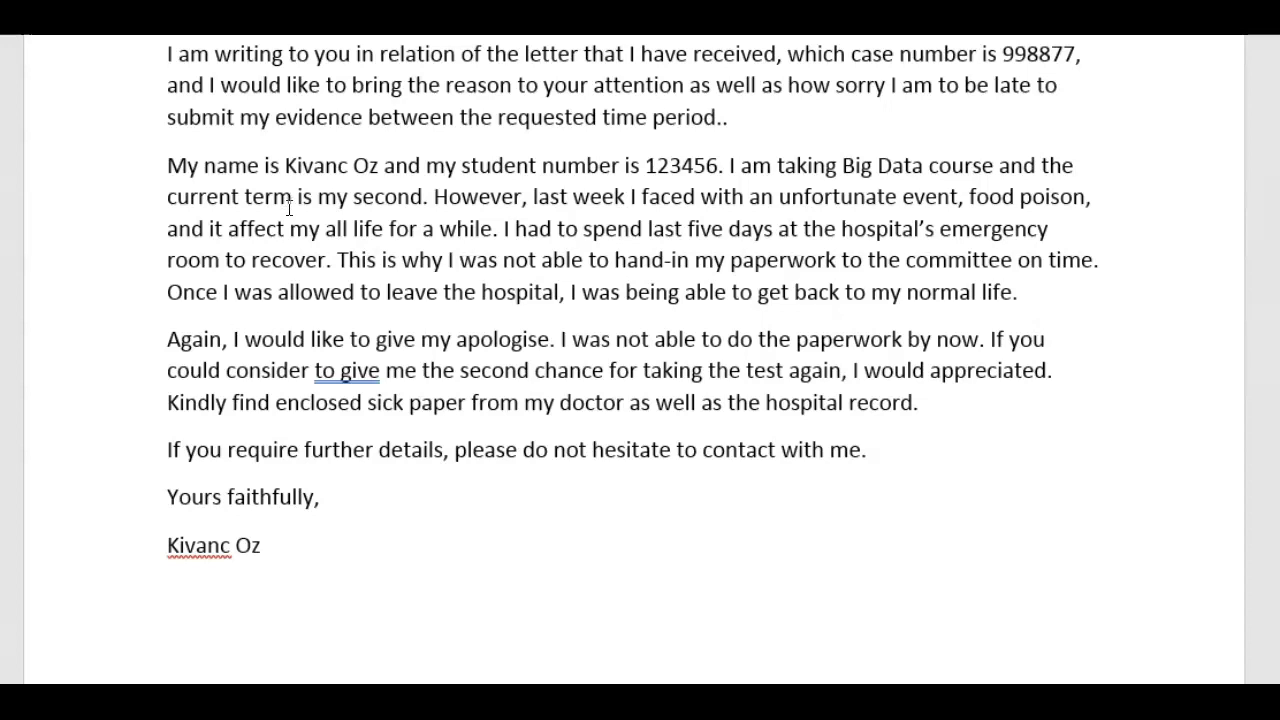
{"action": "left_click", "coordinate": [502, 229]}
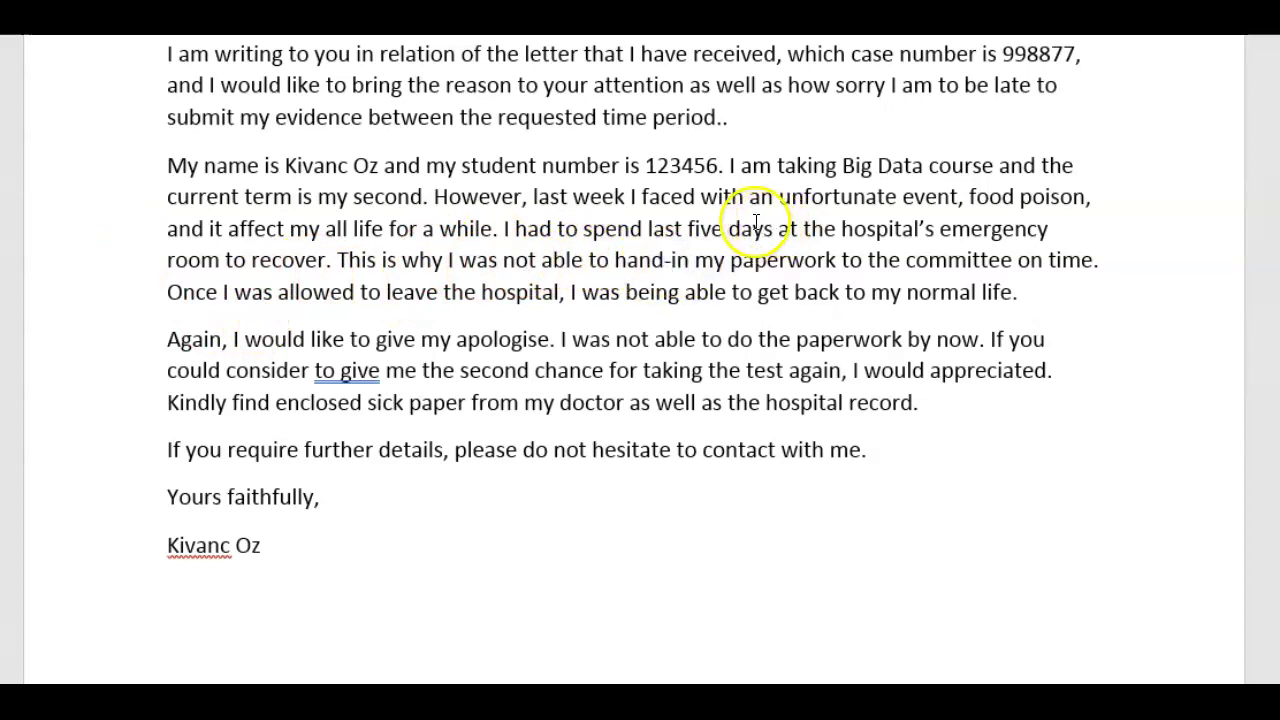
{"action": "key", "text": "BackSpace"}
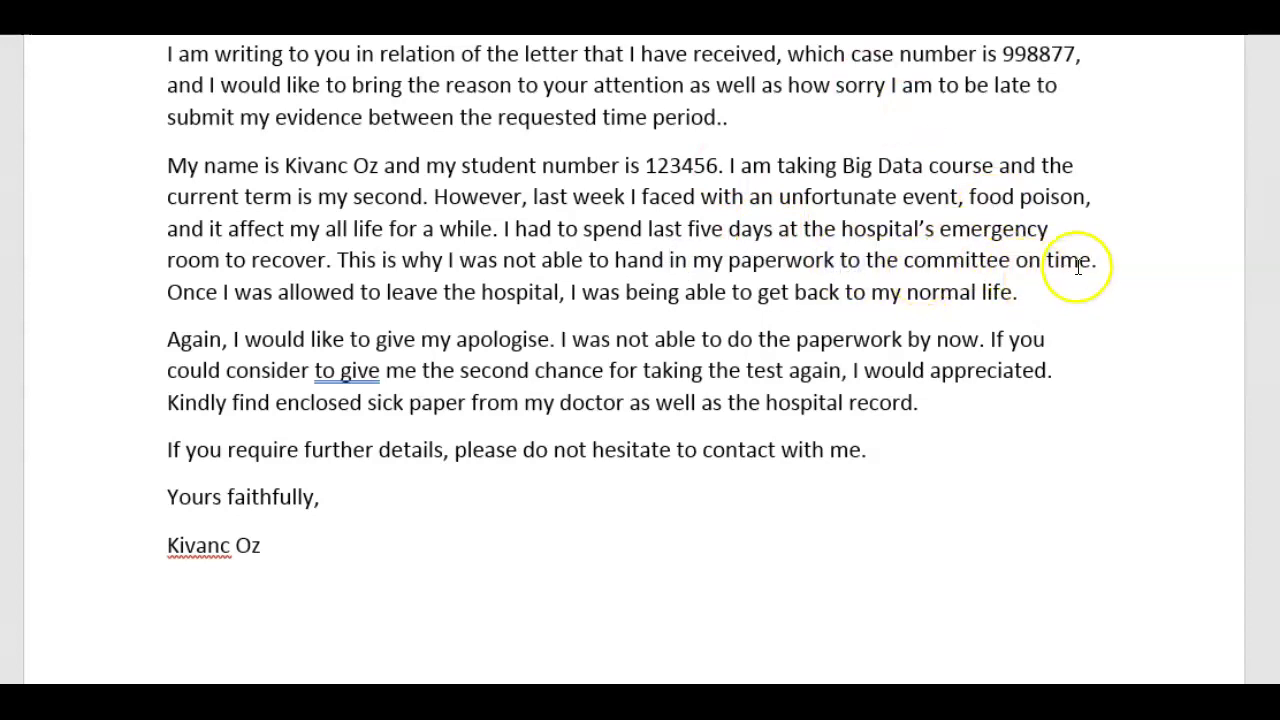
Step: Examine the second paragraph's closing clause "I was being able to get back to my normal life"
{"action": "left_click", "coordinate": [316, 400]}
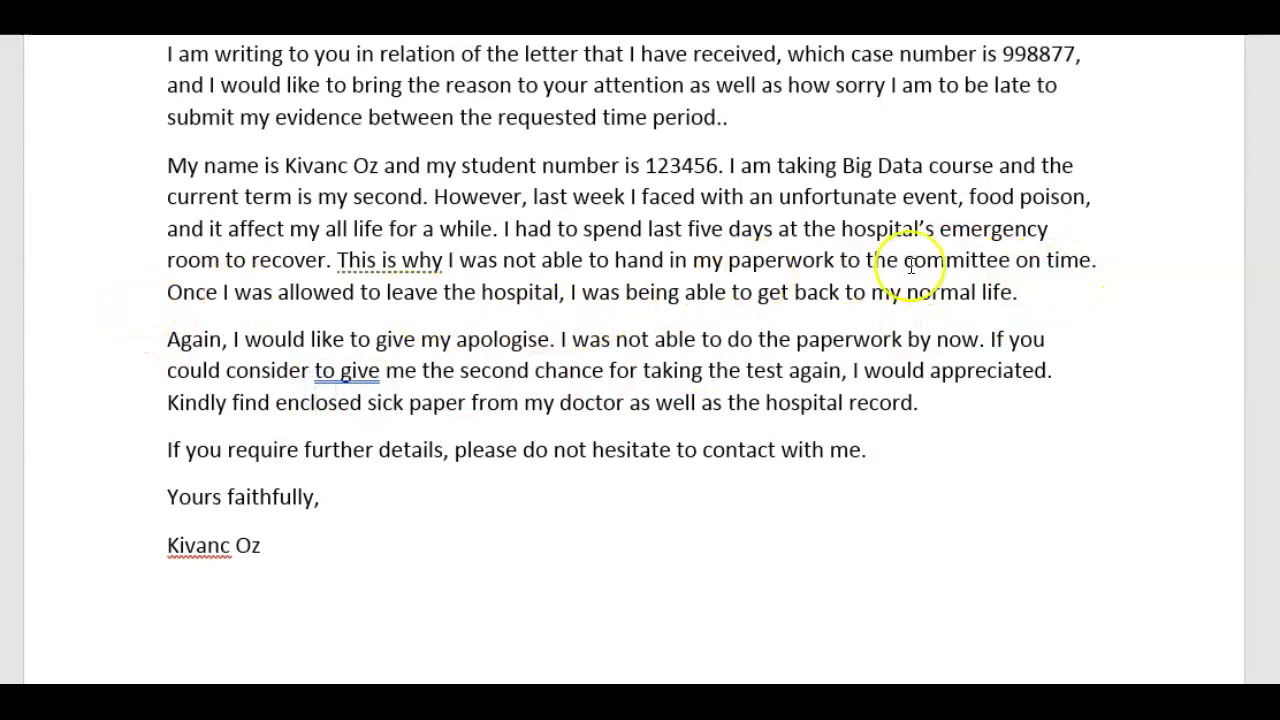
{"action": "left_click", "coordinate": [702, 340]}
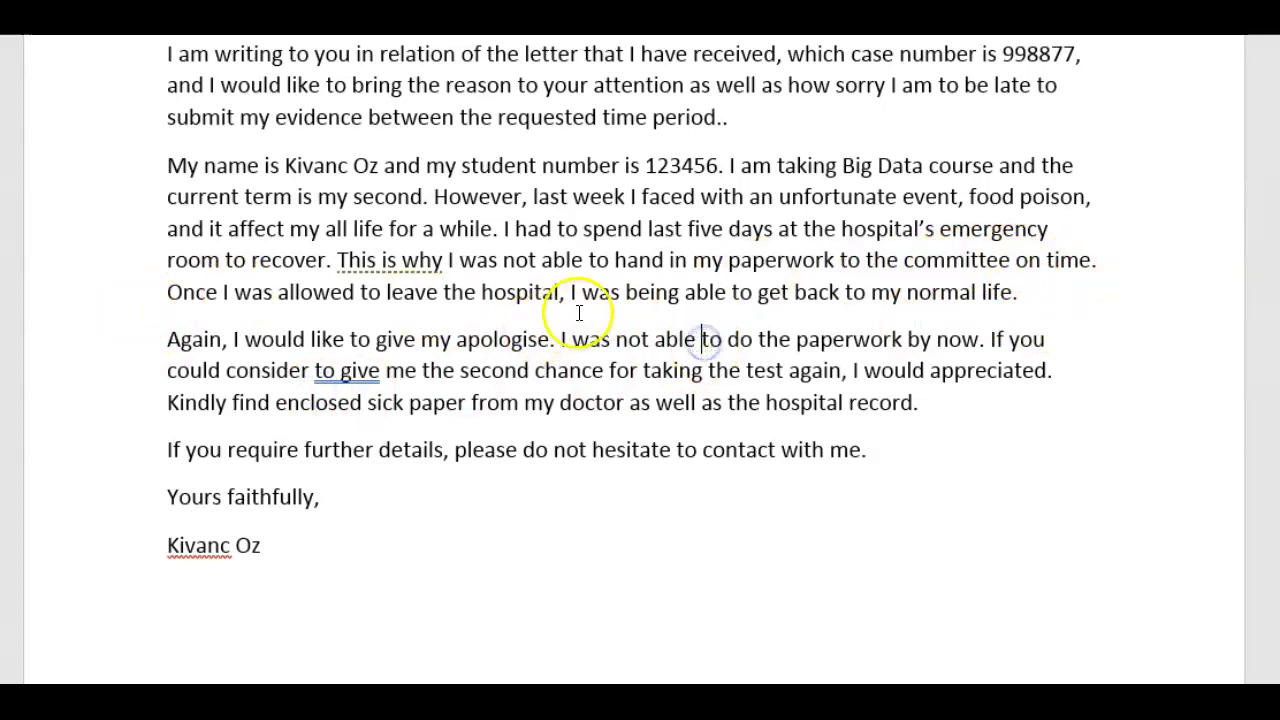
{"action": "left_click_drag", "start_coordinate": [566, 291], "coordinate": [1018, 286]}
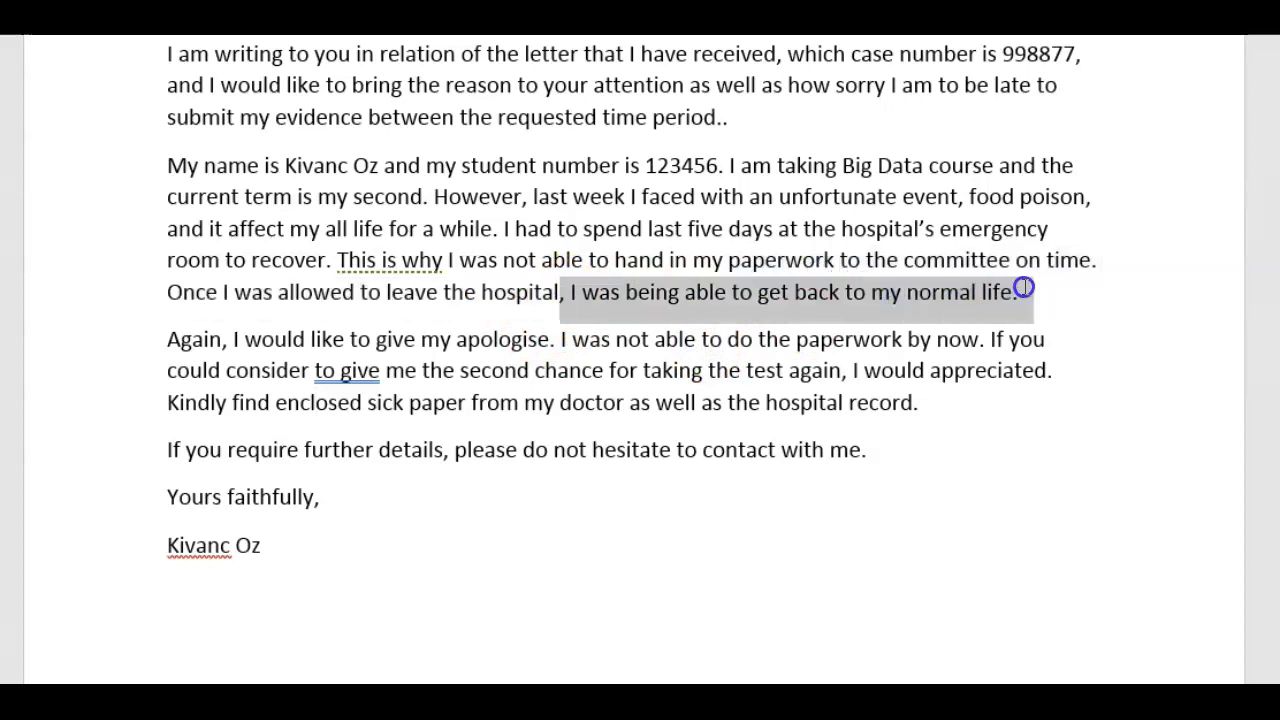
{"action": "double_click", "coordinate": [766, 290]}
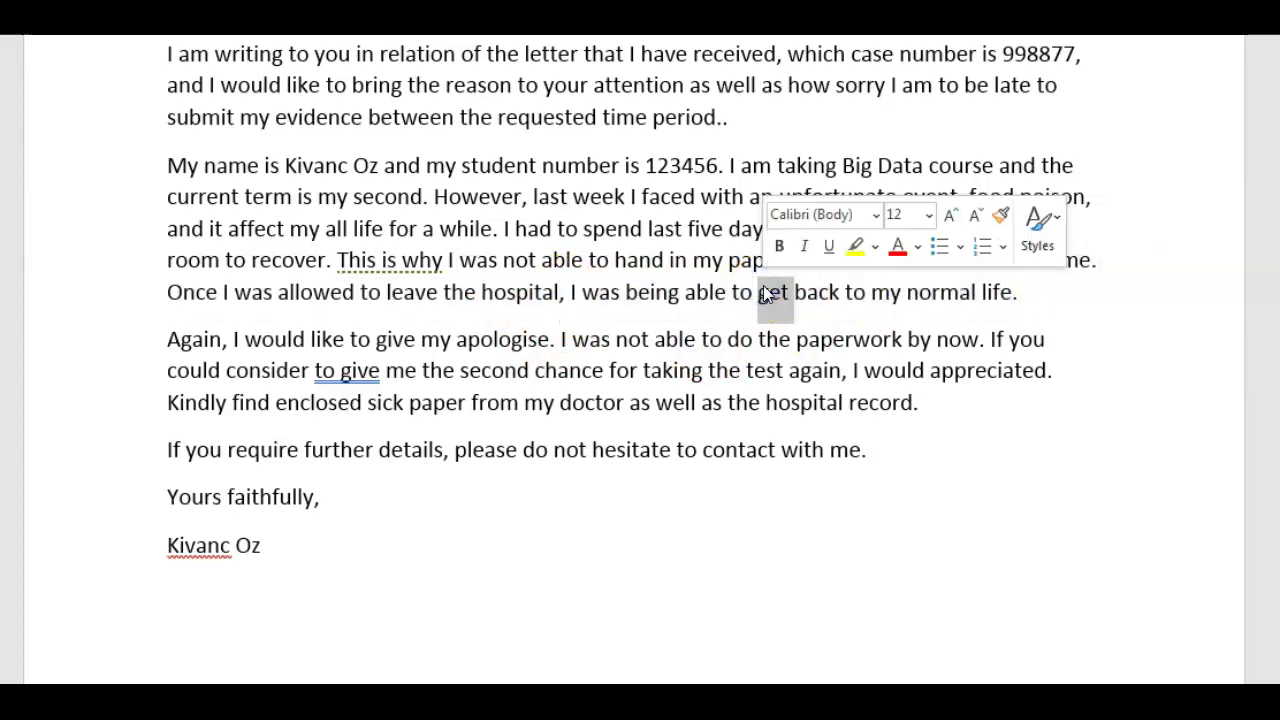
{"action": "scroll", "coordinate": [759, 279], "scroll_direction": "down", "scroll_amount": 2}
{"action": "left_click", "coordinate": [666, 277]}
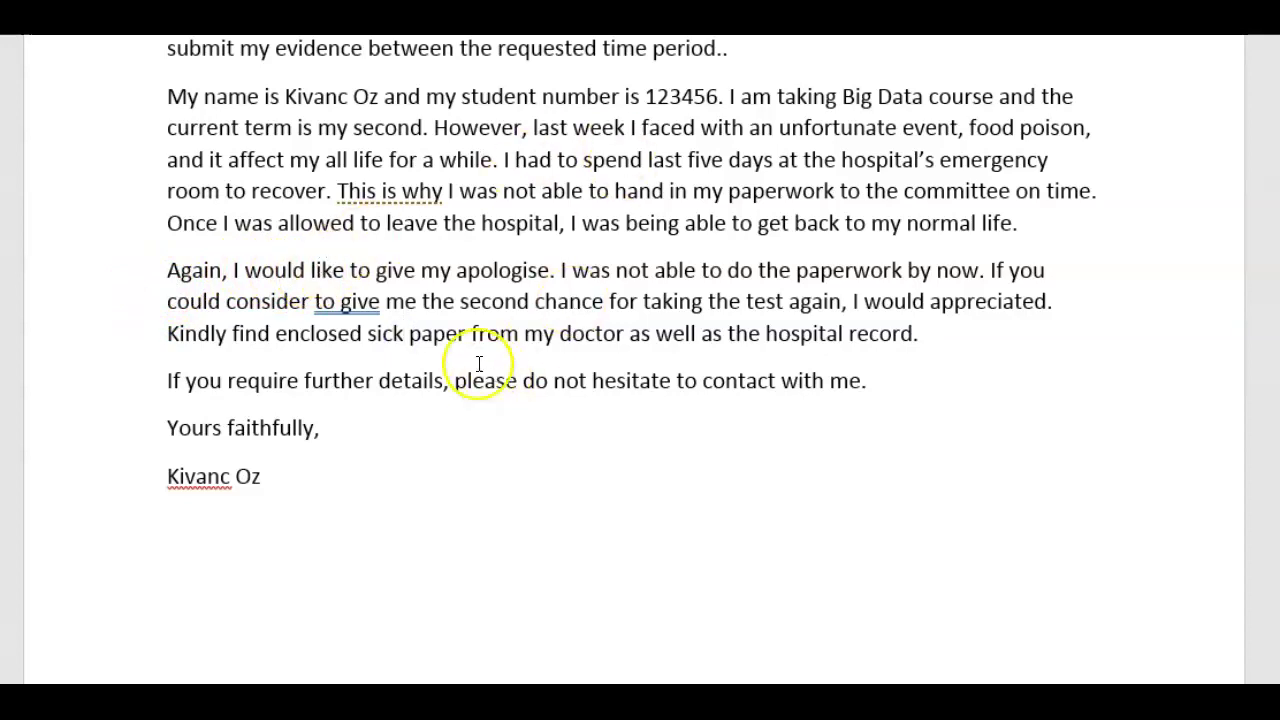
Step: Replace "apologise" with "APOLOGIES" in the third paragraph's first sentence
{"action": "double_click", "coordinate": [465, 270]}
{"action": "key", "text": "BackSpace"}
{"action": "type", "text": "APOLOGIES"}
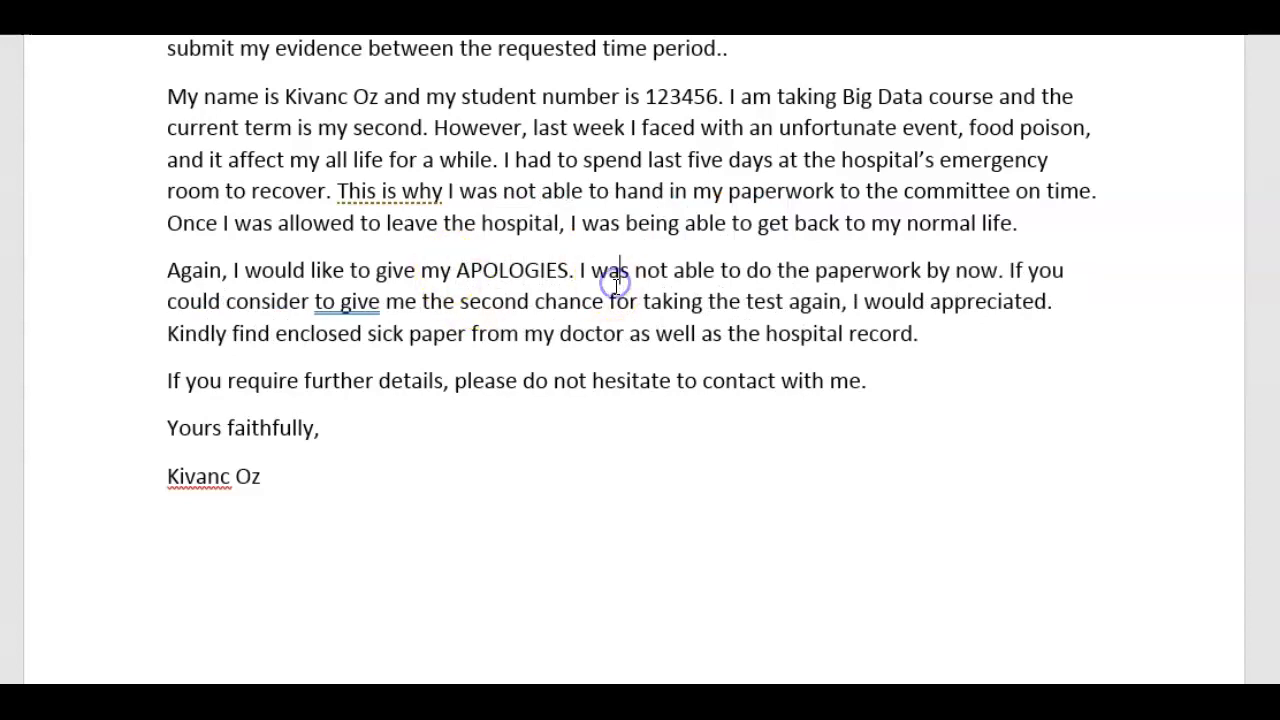
Step: Examine the rest of the third paragraph: the missed paperwork, the request for a second chance and the enclosed evidence
{"action": "left_click_drag", "start_coordinate": [1000, 270], "coordinate": [570, 270]}
{"action": "left_click", "coordinate": [558, 333]}
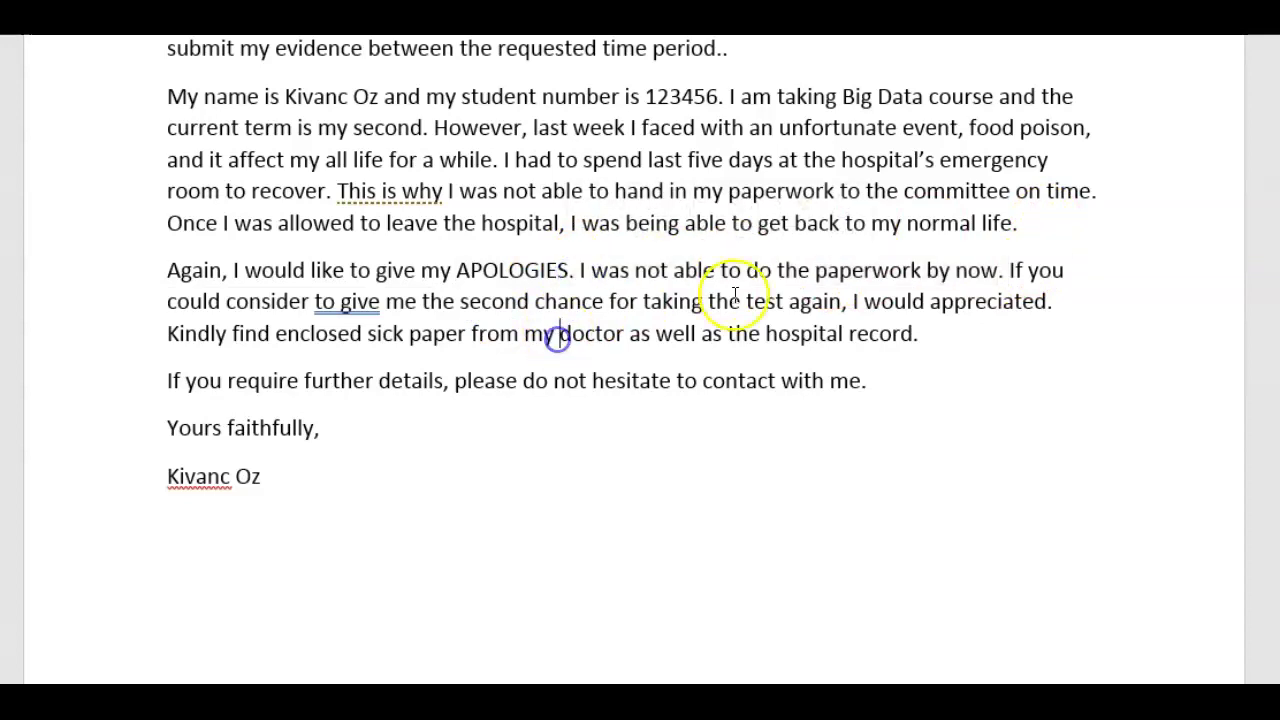
{"action": "left_click", "coordinate": [1006, 269]}
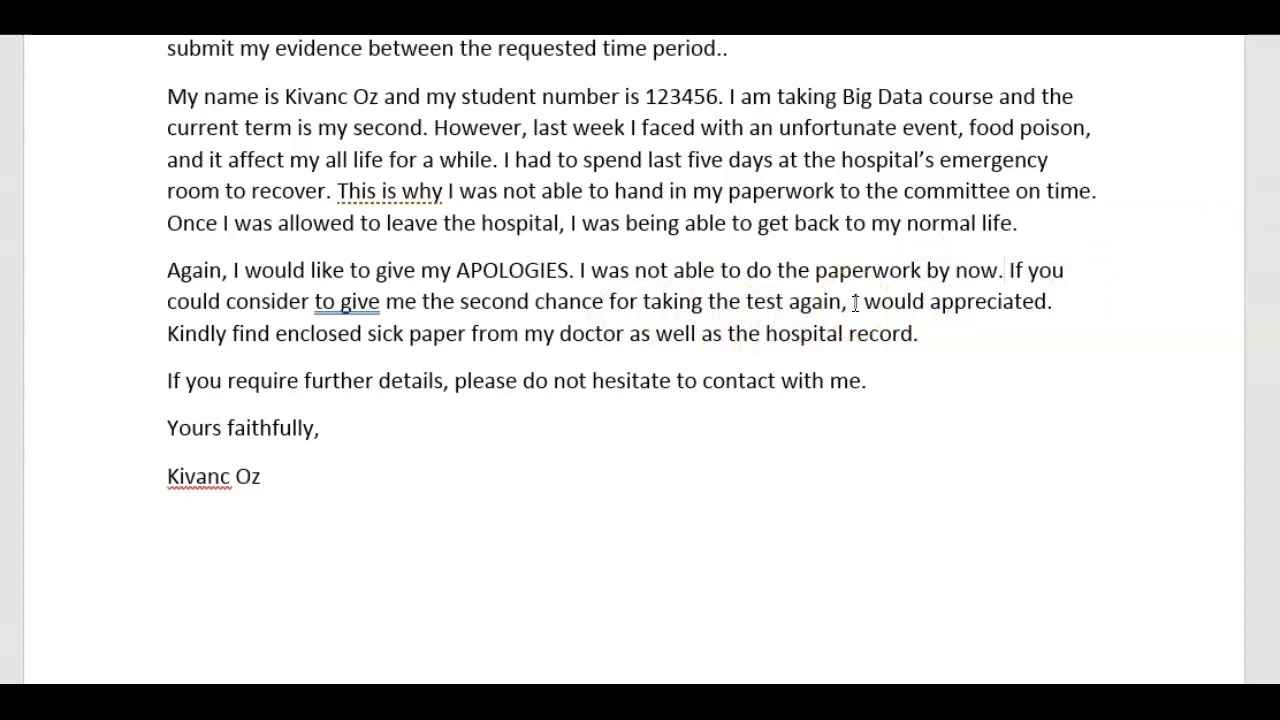
{"action": "left_click", "coordinate": [1086, 305]}
{"action": "left_click", "coordinate": [1013, 518]}
{"action": "left_click", "coordinate": [918, 331]}
{"action": "left_click_drag", "start_coordinate": [970, 348], "coordinate": [947, 278]}
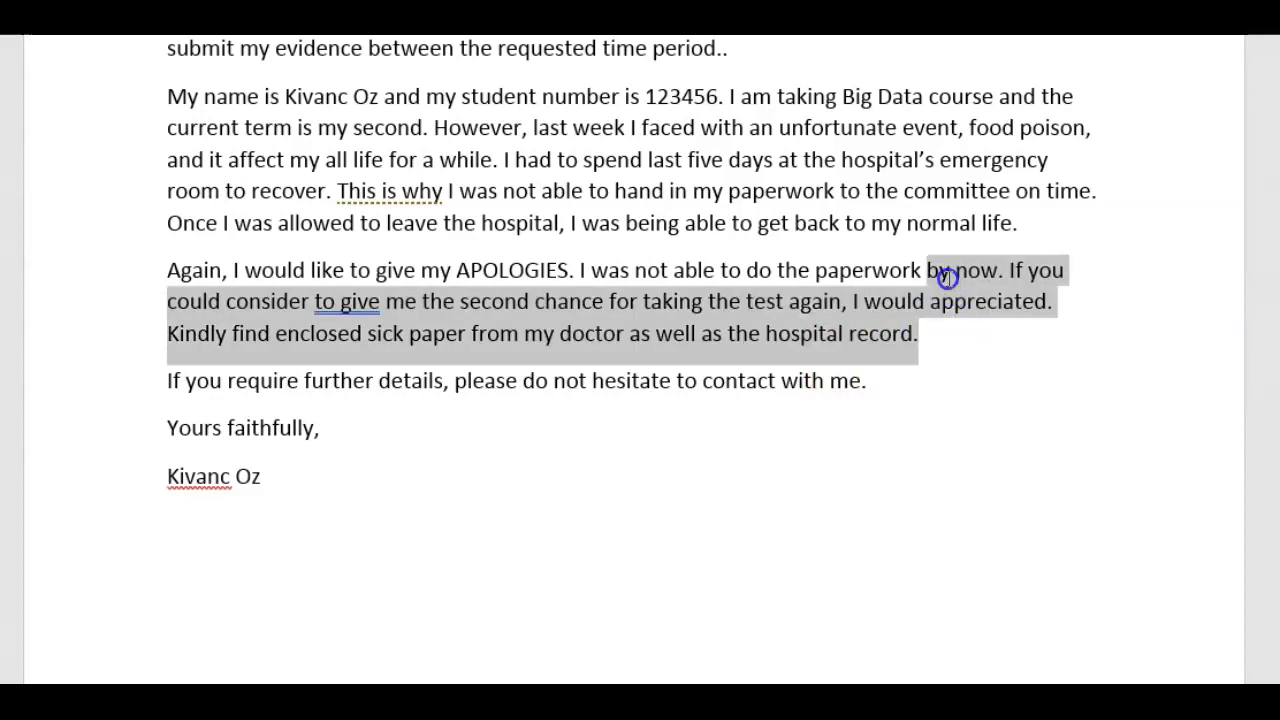
{"action": "left_click", "coordinate": [950, 386]}
{"action": "scroll", "coordinate": [951, 314], "scroll_direction": "up", "scroll_amount": 1}
{"action": "scroll", "coordinate": [923, 337], "scroll_direction": "down", "scroll_amount": 2}
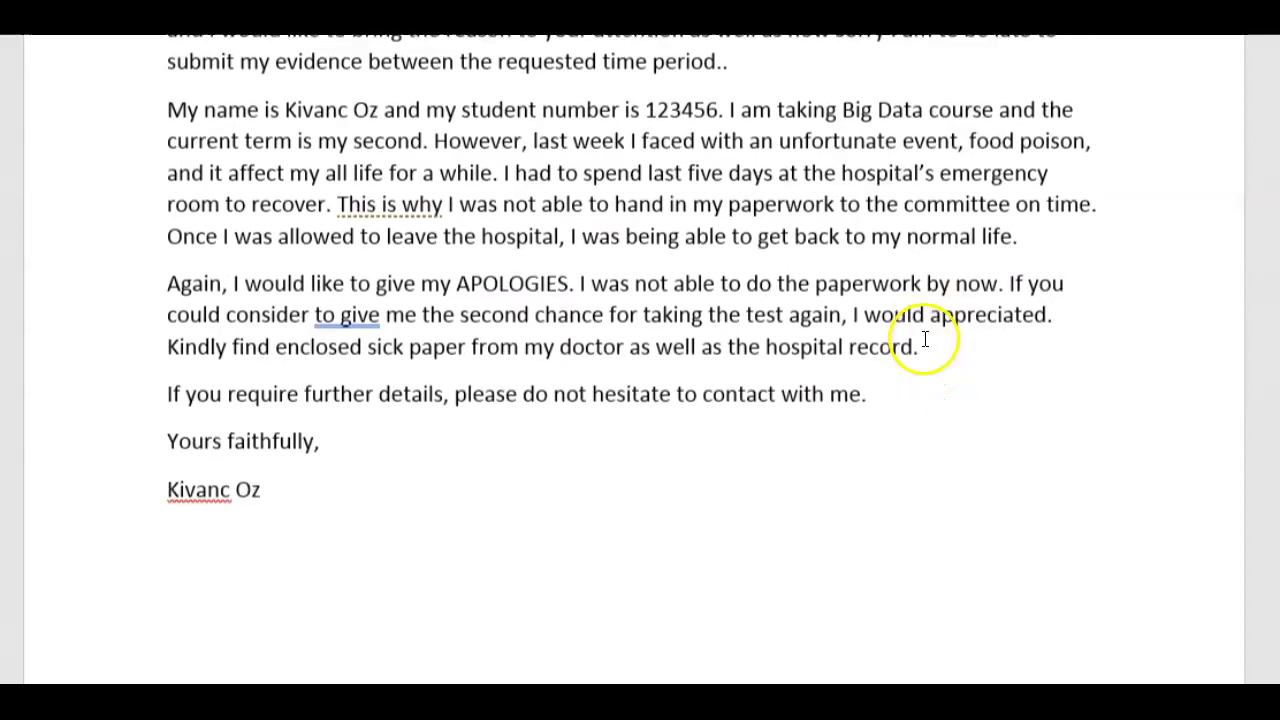
{"action": "left_click", "coordinate": [778, 398]}
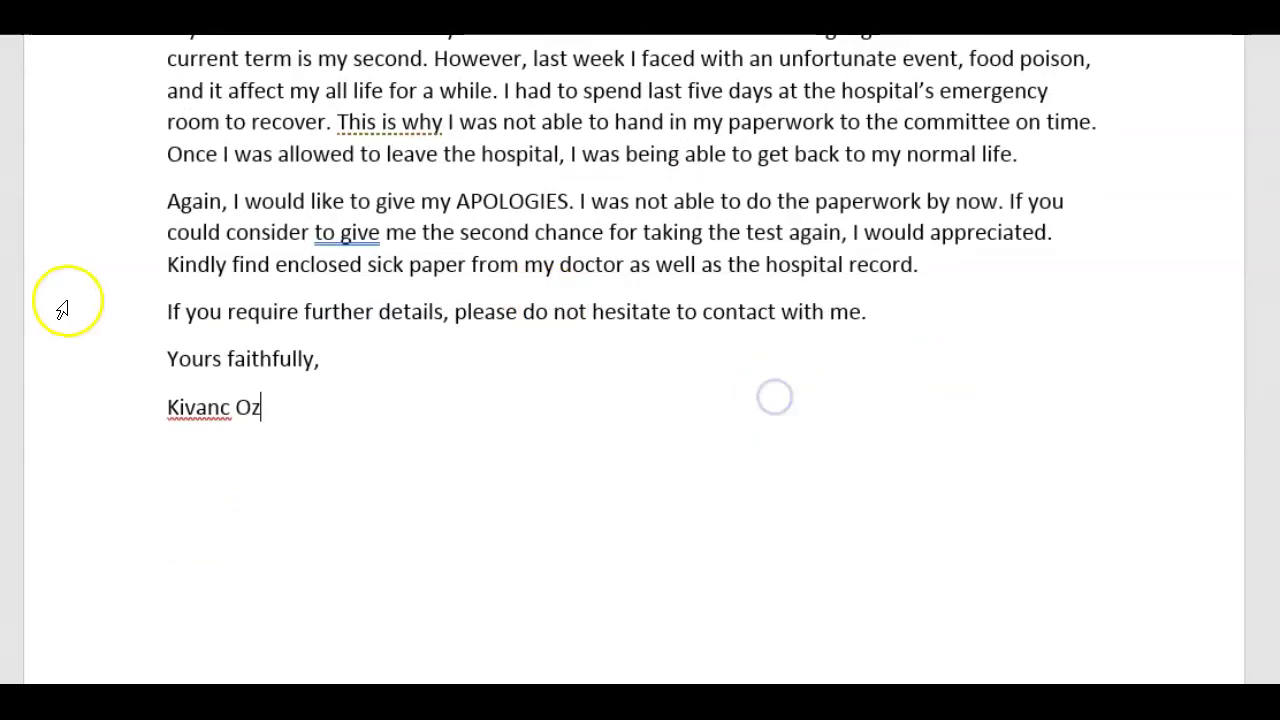
Step: Delete the word "with" from "contact with me" in the letter's closing sentence
{"action": "left_click", "coordinate": [810, 312]}
{"action": "double_click", "coordinate": [810, 312]}
{"action": "key", "text": "BackSpace"}
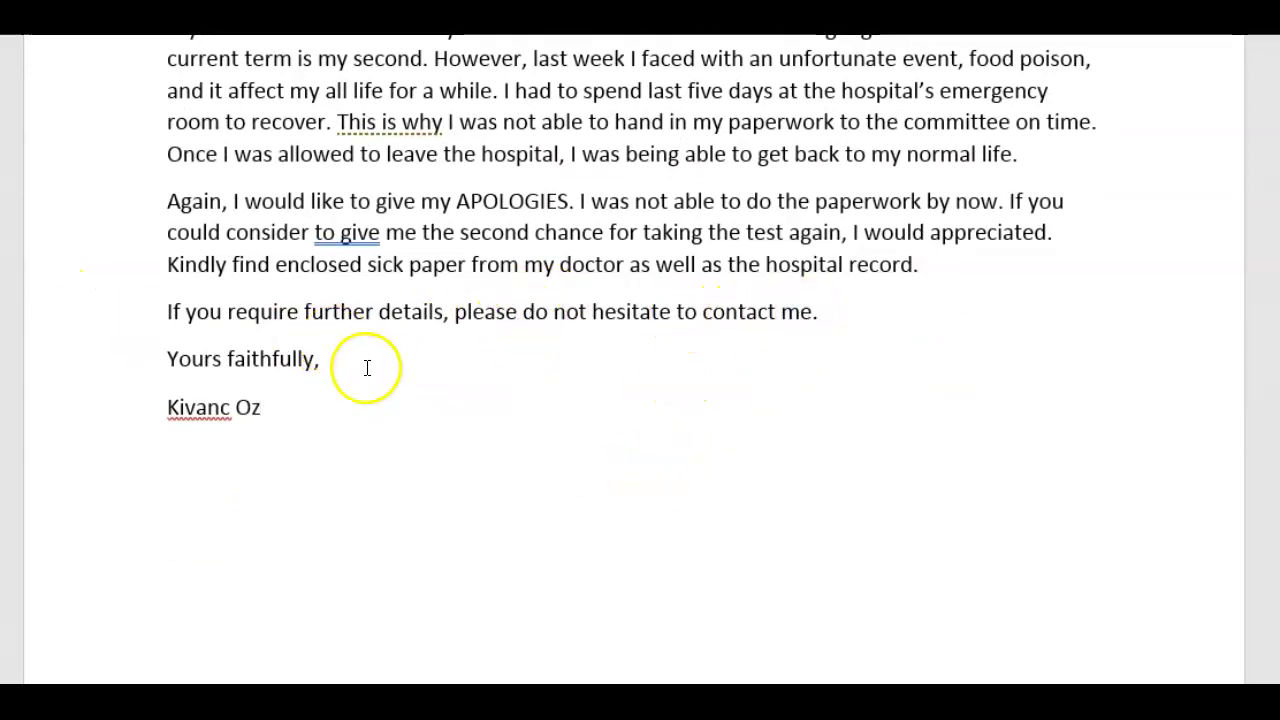
Step: In the Olympics essay's opening sentence, replace the comma after "Olympics" with a semicolon and insert "THE" before "Olympic games"
{"action": "scroll", "coordinate": [362, 362], "scroll_direction": "up", "scroll_amount": 1}
{"action": "scroll", "coordinate": [362, 362], "scroll_direction": "up", "scroll_amount": 4}
{"action": "scroll", "coordinate": [360, 364], "scroll_direction": "down", "scroll_amount": 2}
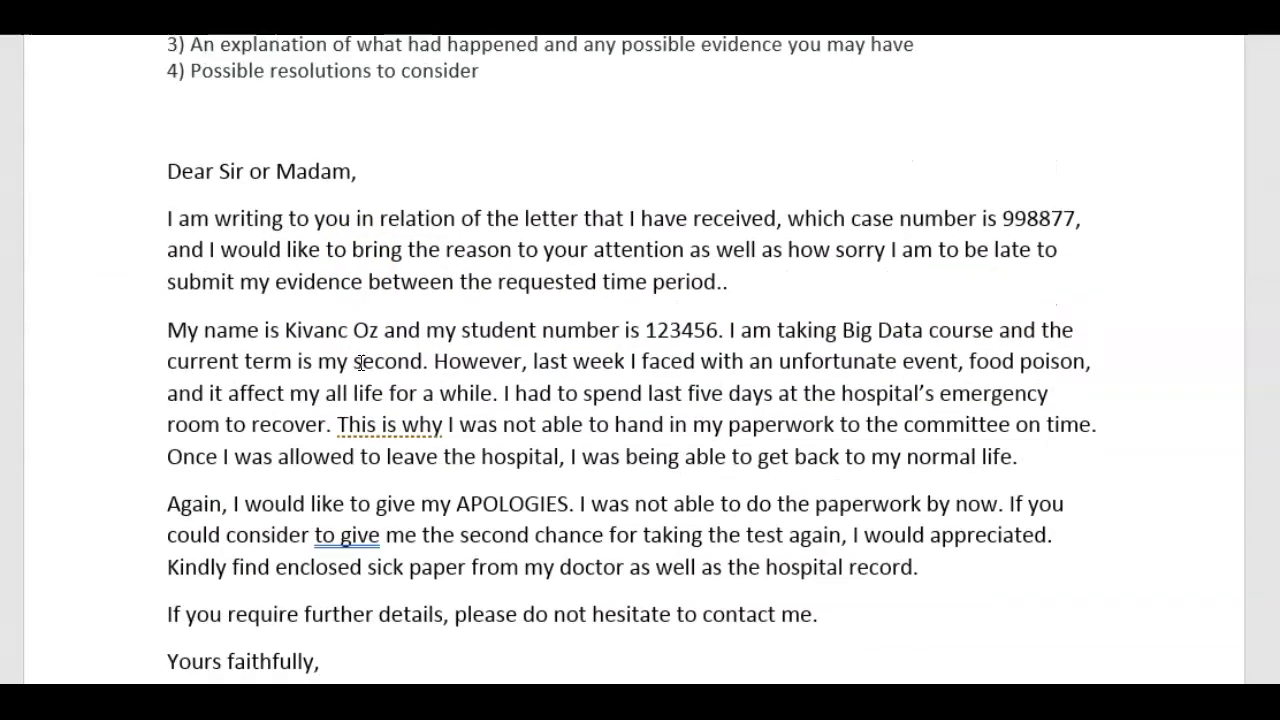
{"action": "scroll", "coordinate": [360, 364], "scroll_direction": "down", "scroll_amount": 2}
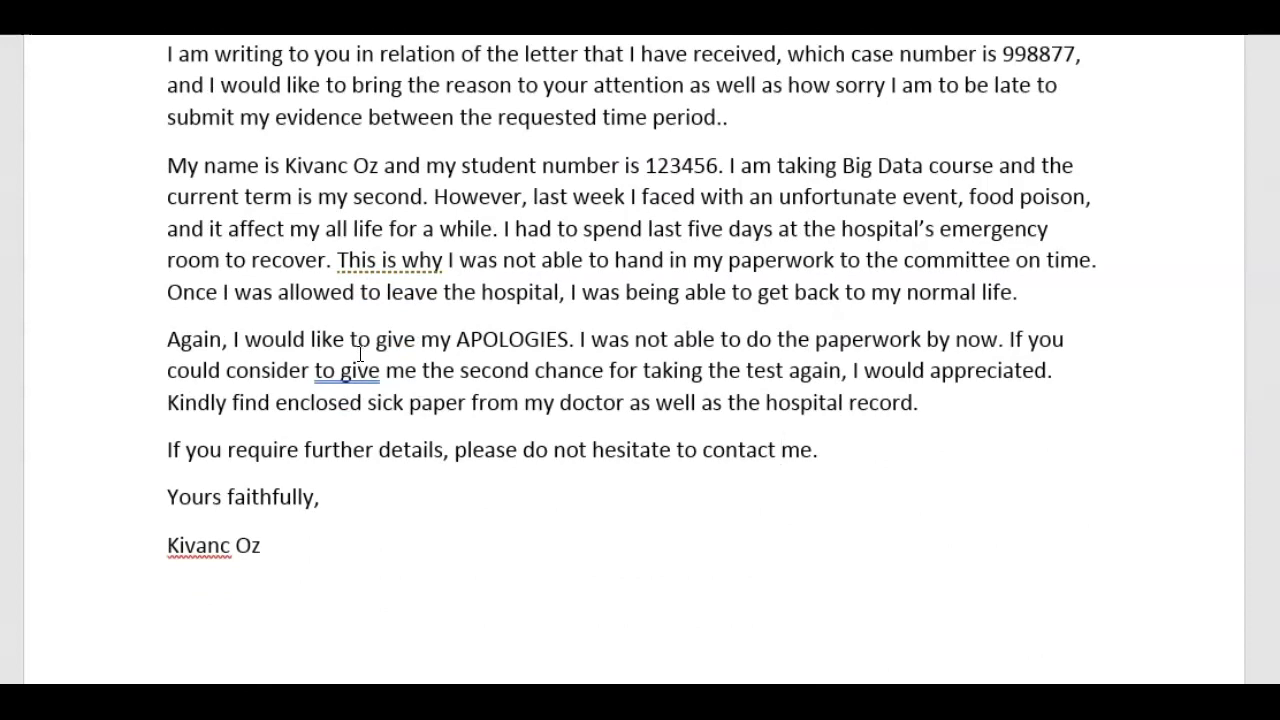
{"action": "scroll", "coordinate": [360, 352], "scroll_direction": "down", "scroll_amount": 10}
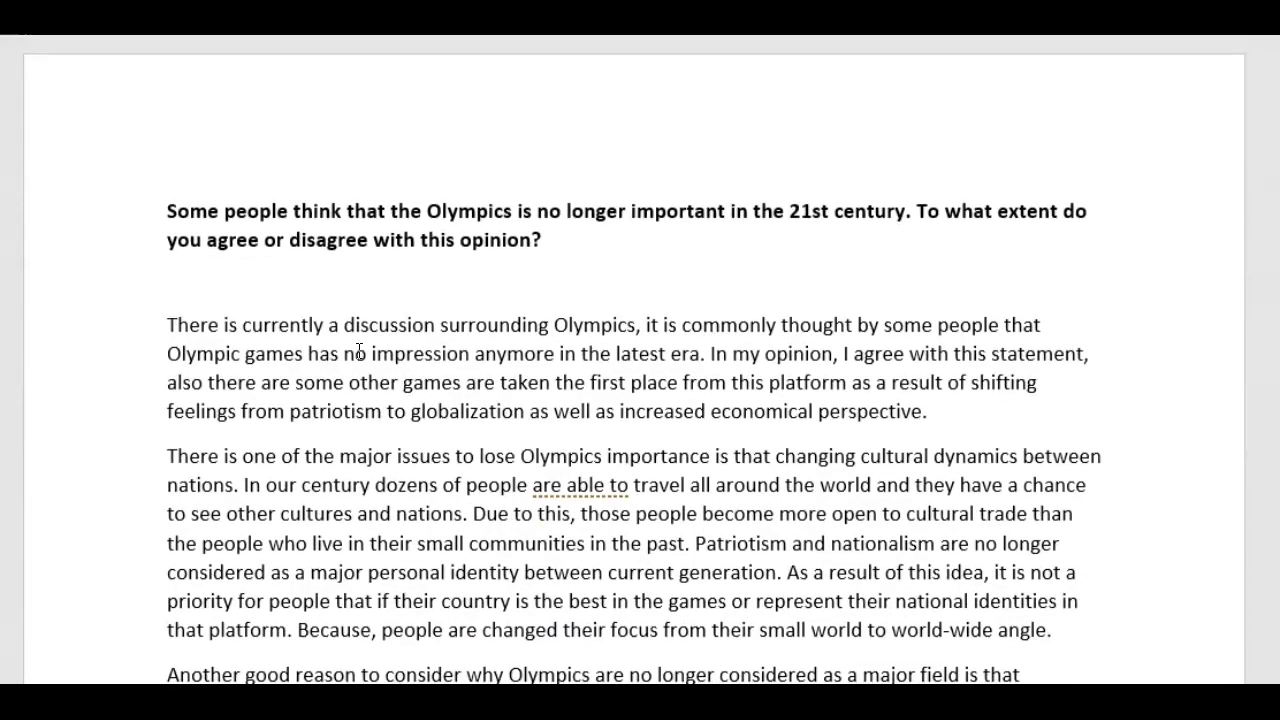
{"action": "scroll", "coordinate": [359, 350], "scroll_direction": "down", "scroll_amount": 2}
{"action": "scroll", "coordinate": [359, 350], "scroll_direction": "up", "scroll_amount": 1}
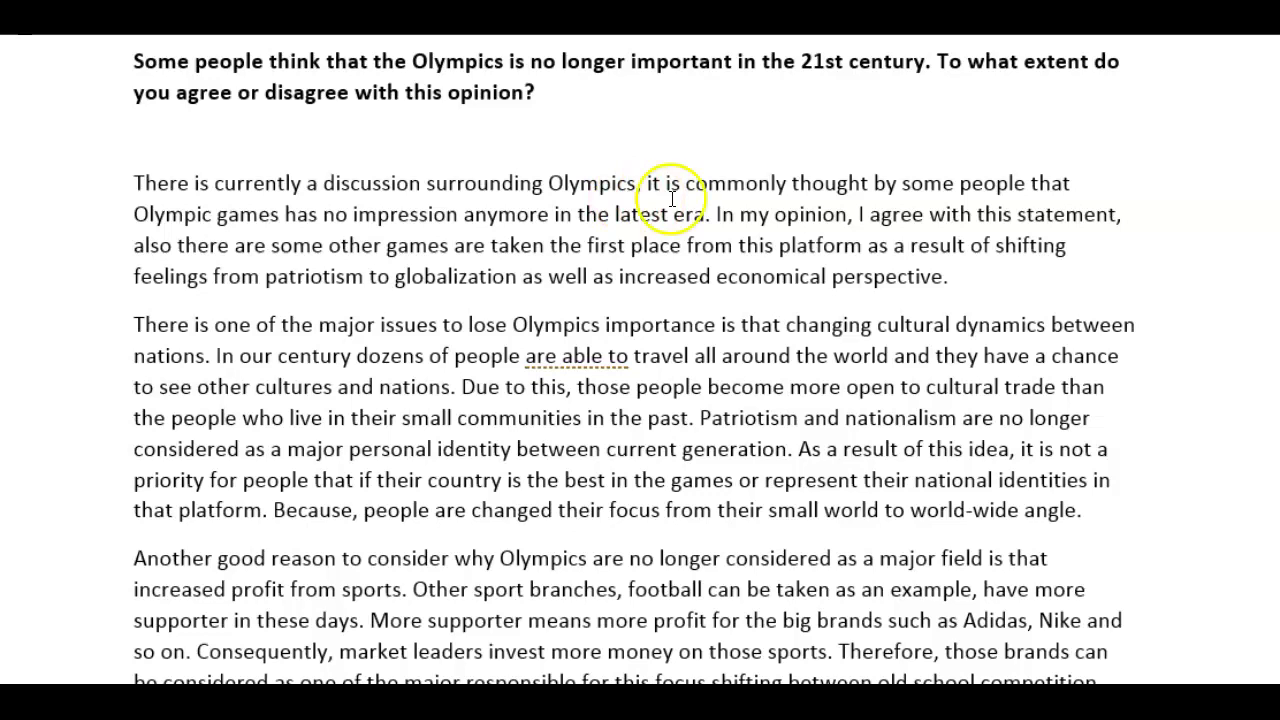
{"action": "left_click", "coordinate": [640, 184]}
{"action": "key", "text": "BackSpace"}
{"action": "type", "text": ";"}
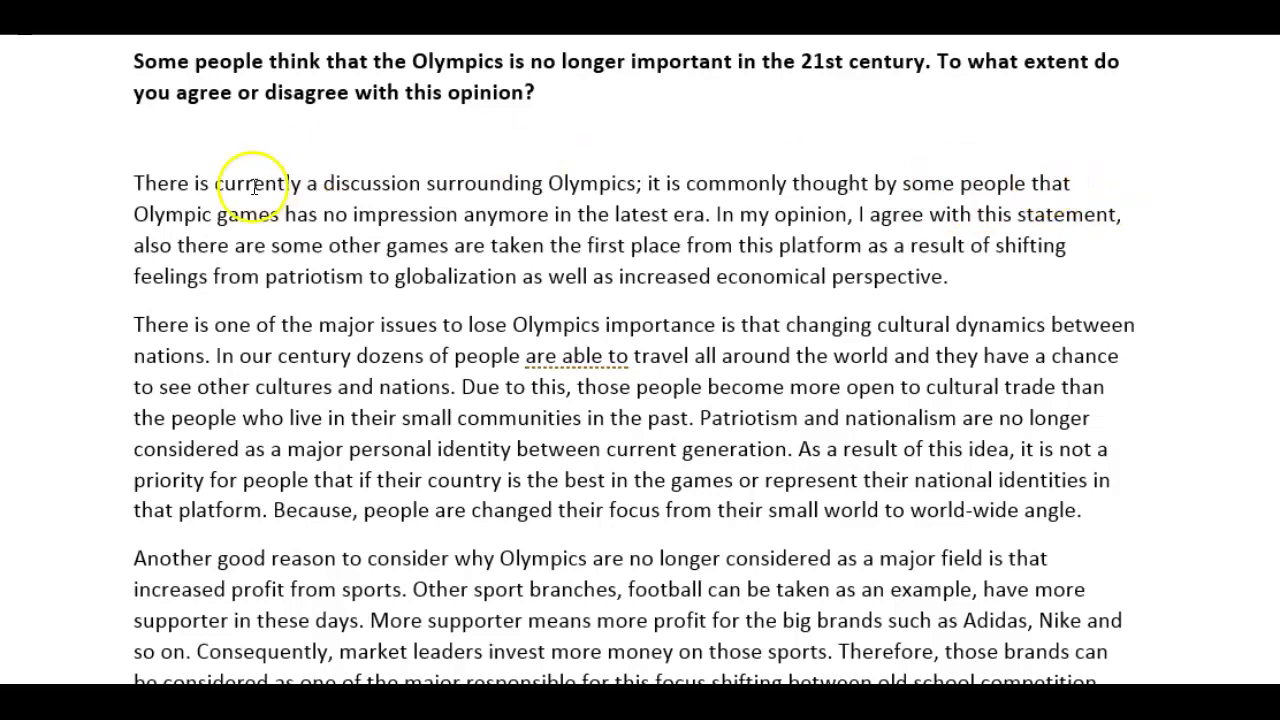
{"action": "type", "text": "THE"}
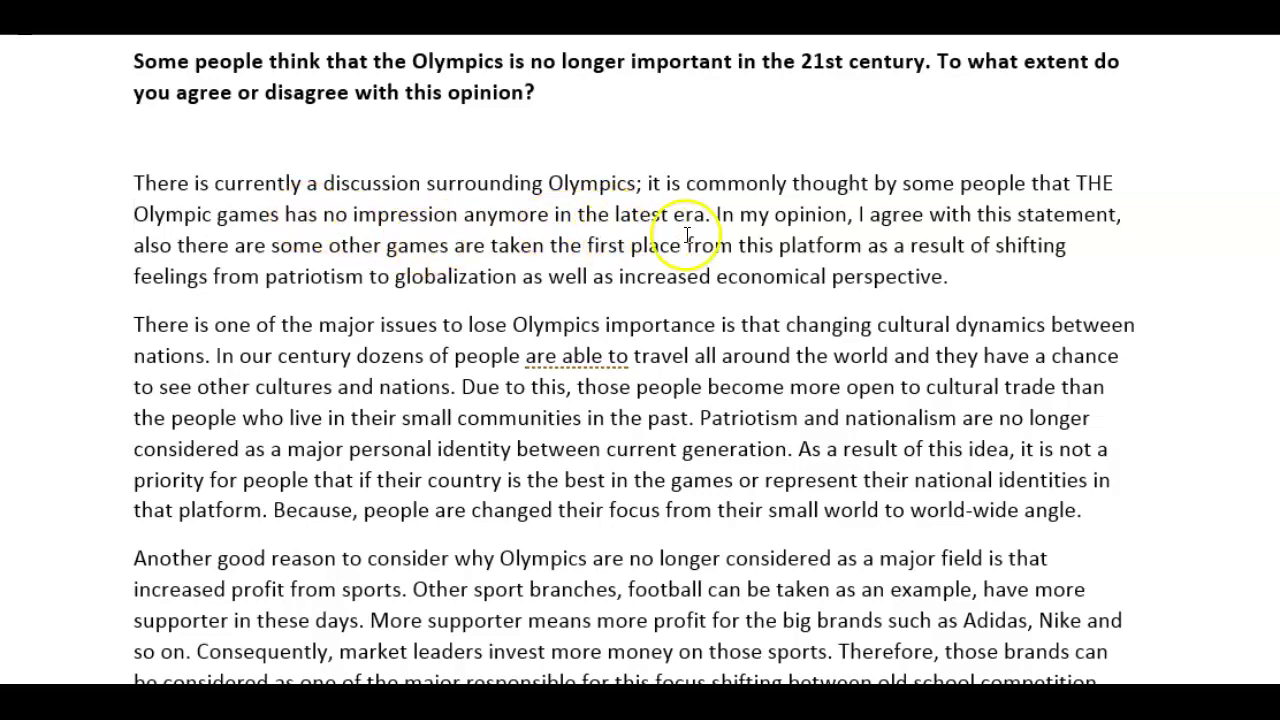
Step: Replace "latest" with "MODERN" and "has" with "PRODUCES" in the essay's introduction
{"action": "double_click", "coordinate": [640, 214]}
{"action": "type", "text": "M"}
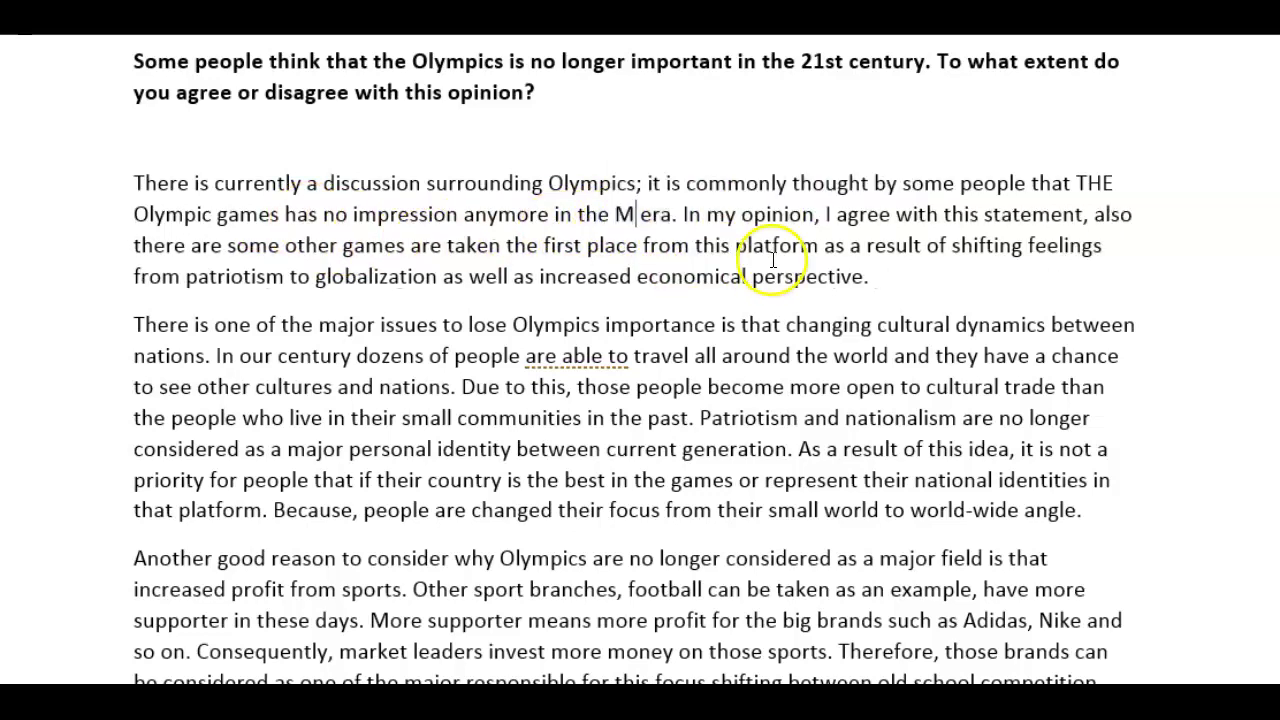
{"action": "type", "text": "ODERN"}
{"action": "left_click", "coordinate": [877, 288]}
{"action": "double_click", "coordinate": [309, 221]}
{"action": "type", "text": "PRODUCES"}
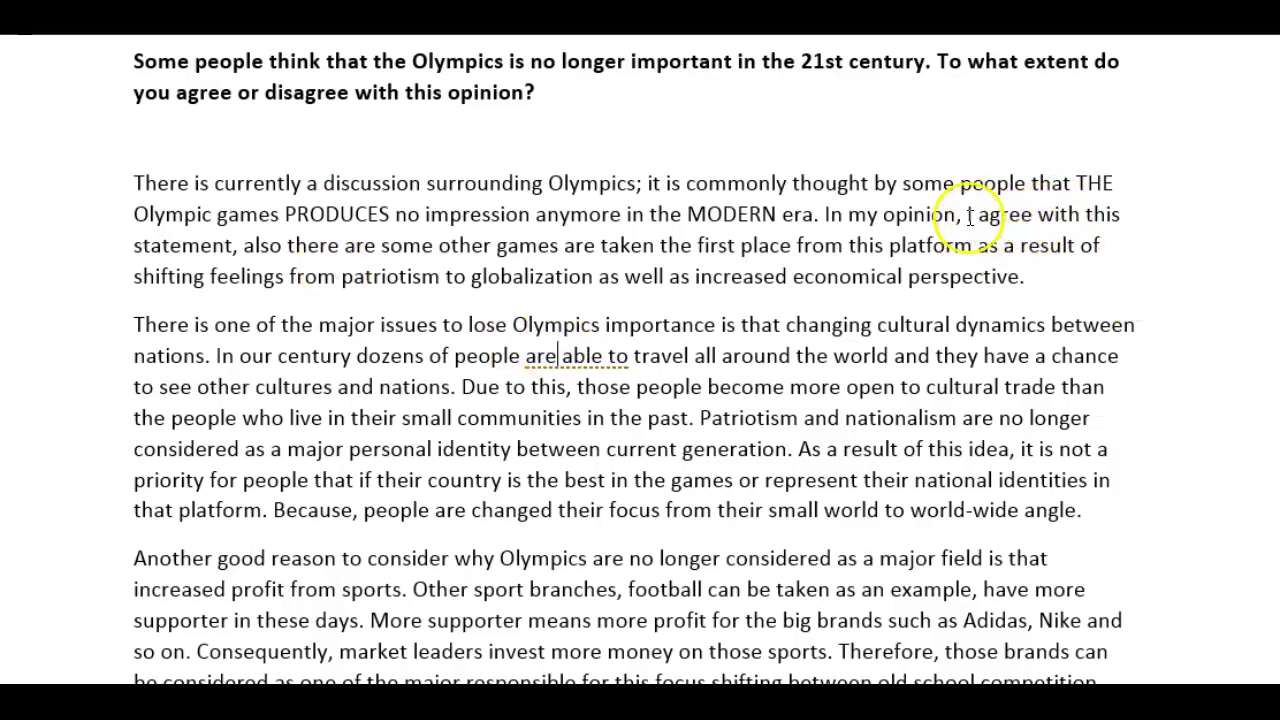
Step: Remove "In my opinion," from the introduction and insert "DO" so the sentence starts "I DO agree with this statement"
{"action": "left_click_drag", "start_coordinate": [967, 214], "coordinate": [837, 214]}
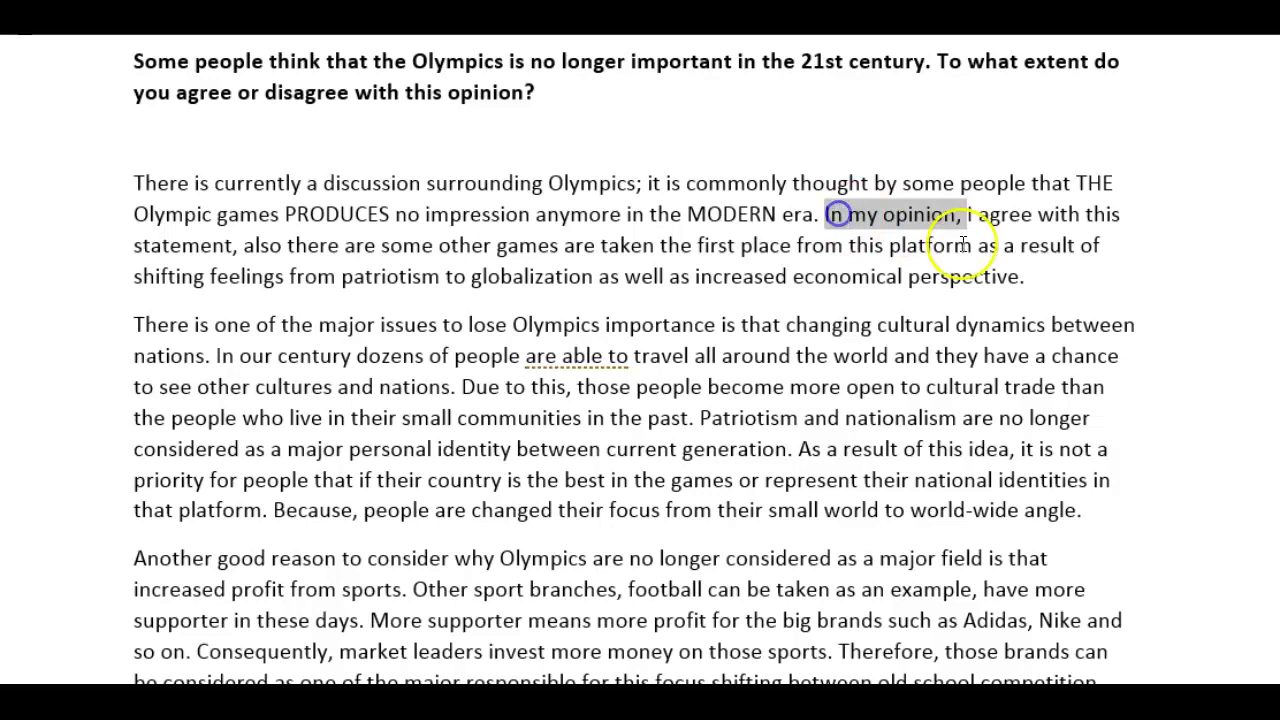
{"action": "left_click", "coordinate": [1030, 274]}
{"action": "left_click_drag", "start_coordinate": [960, 214], "coordinate": [1173, 215]}
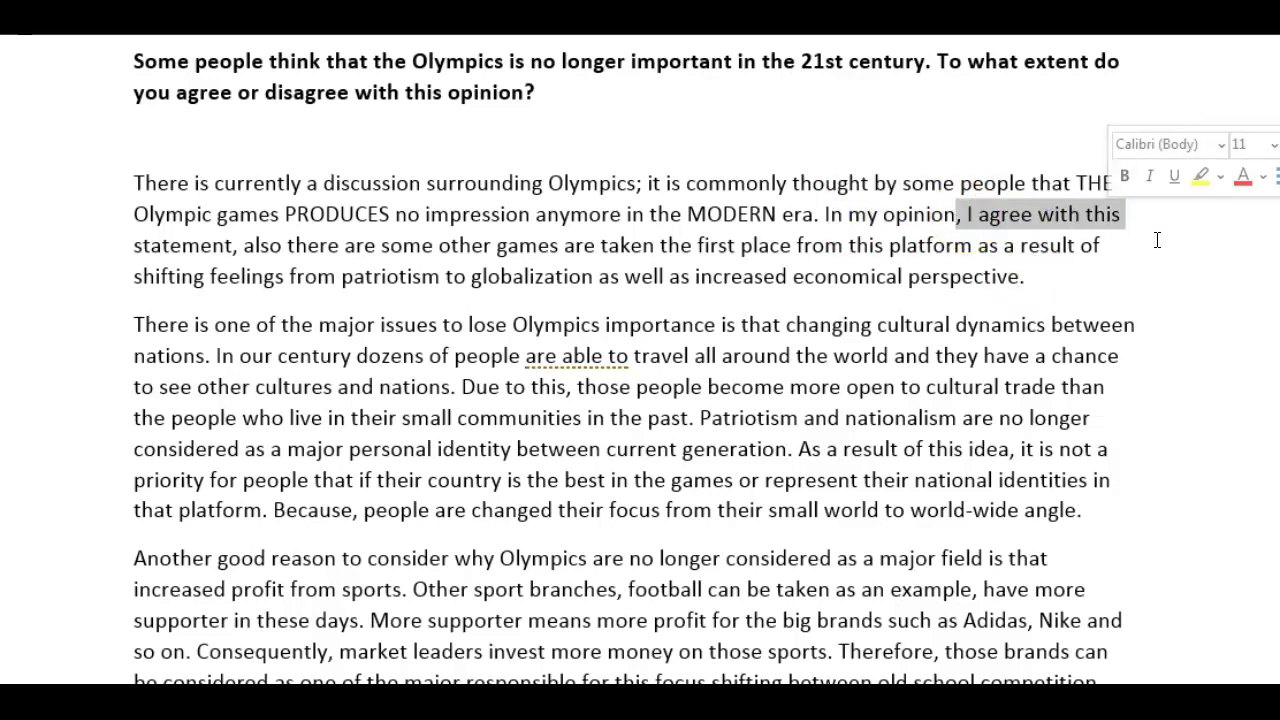
{"action": "left_click", "coordinate": [1026, 276]}
{"action": "left_click_drag", "start_coordinate": [922, 219], "coordinate": [835, 216]}
{"action": "key", "text": "BackSpace"}
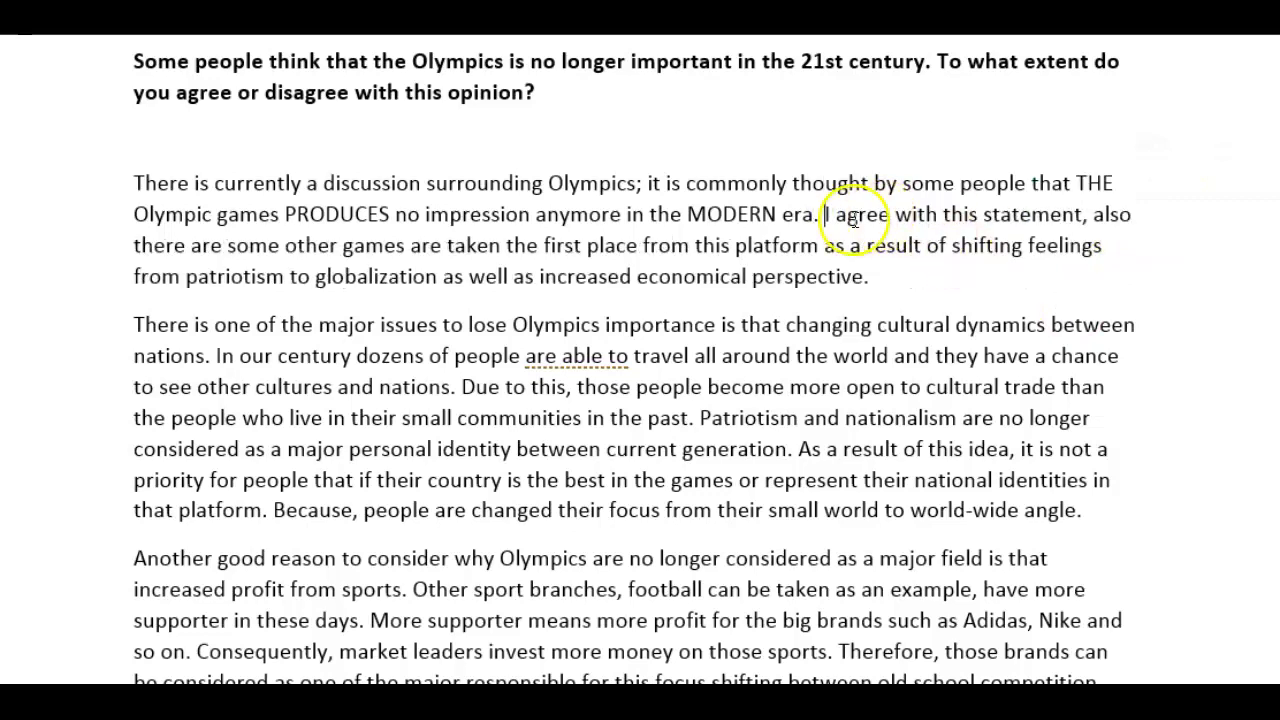
{"action": "type", "text": "DO"}
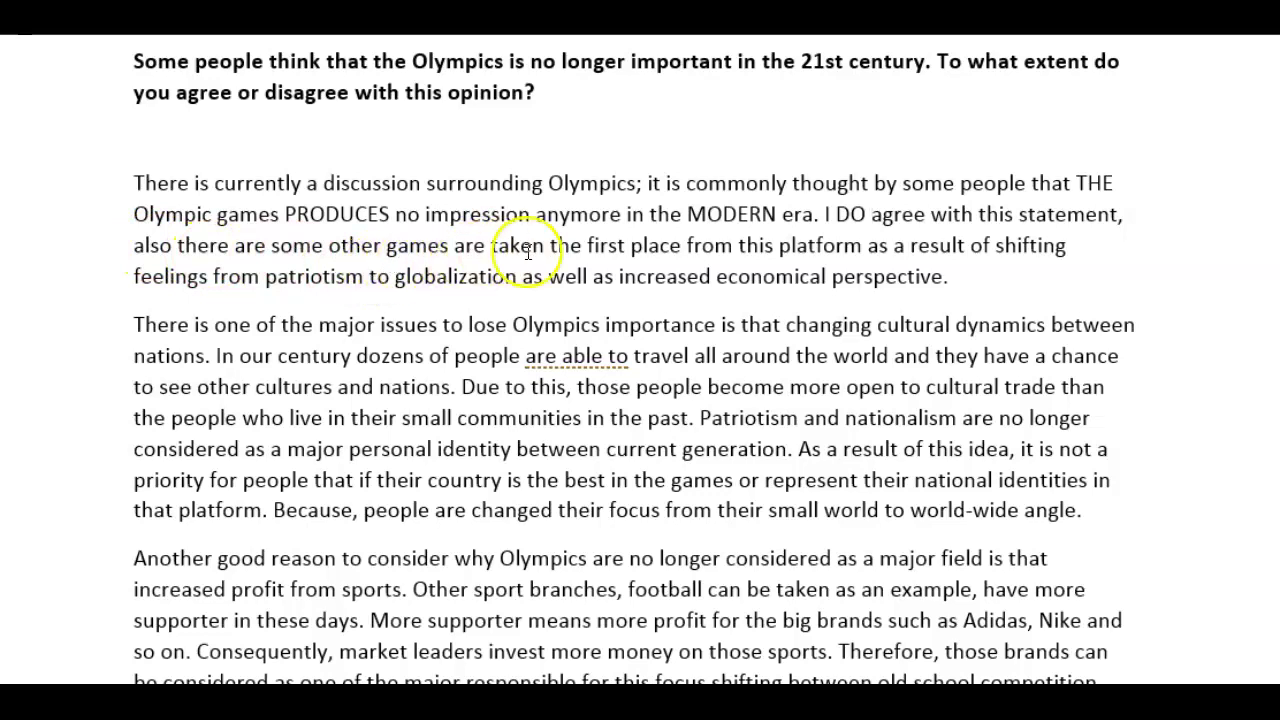
Step: Insert "BECAUSE.... A1 AND A2." after "I DO agree with this statement," in the introduction
{"action": "left_click", "coordinate": [823, 247]}
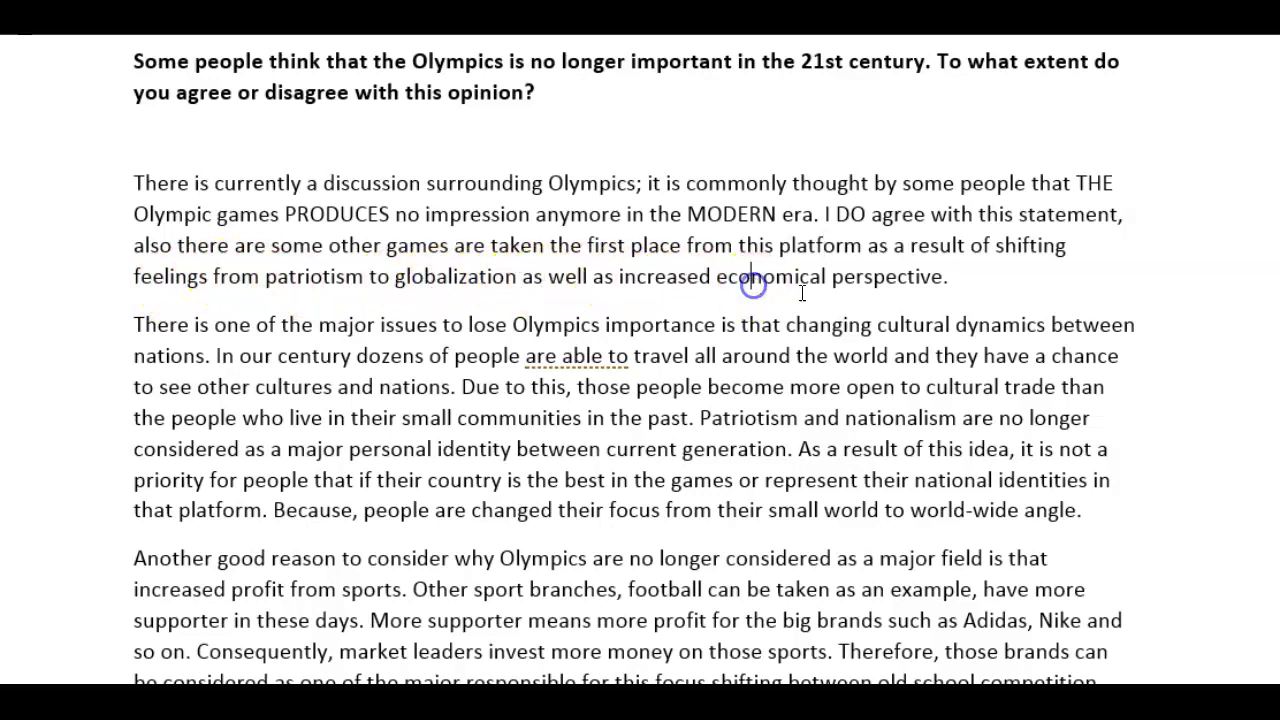
{"action": "left_click", "coordinate": [1007, 280]}
{"action": "left_click", "coordinate": [1182, 213]}
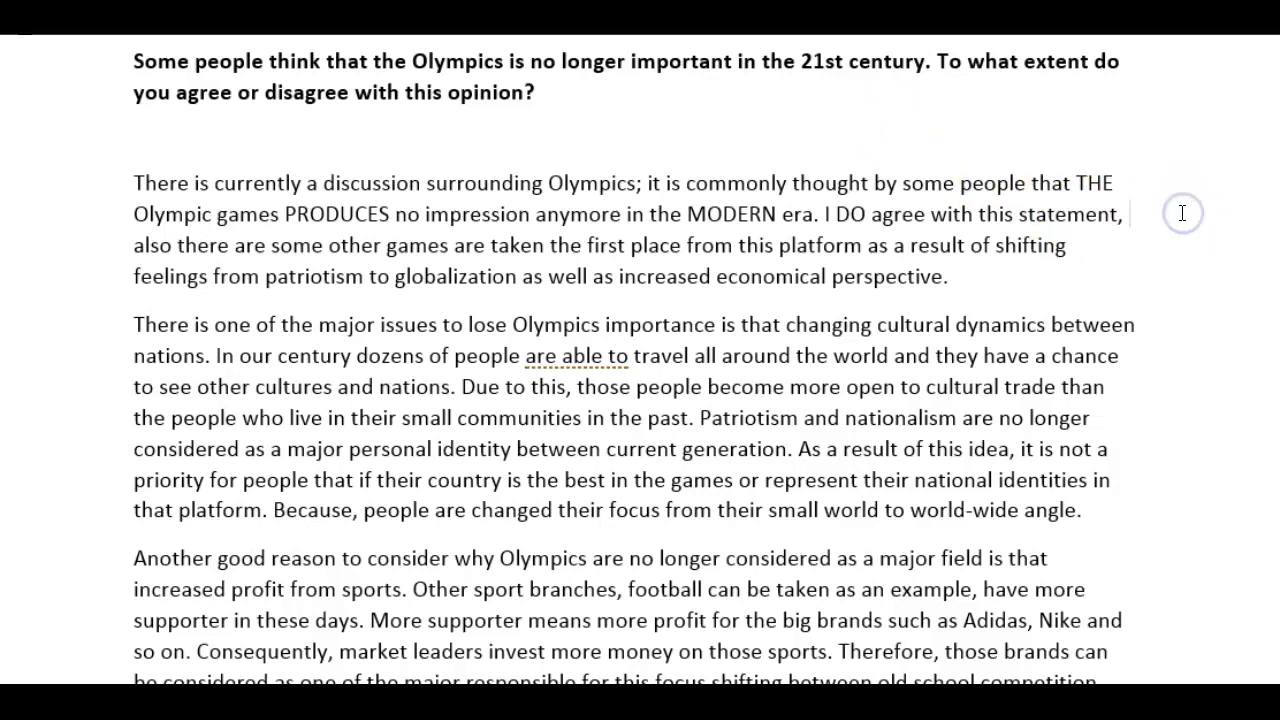
{"action": "type", "text": "BECAUSE.... "}
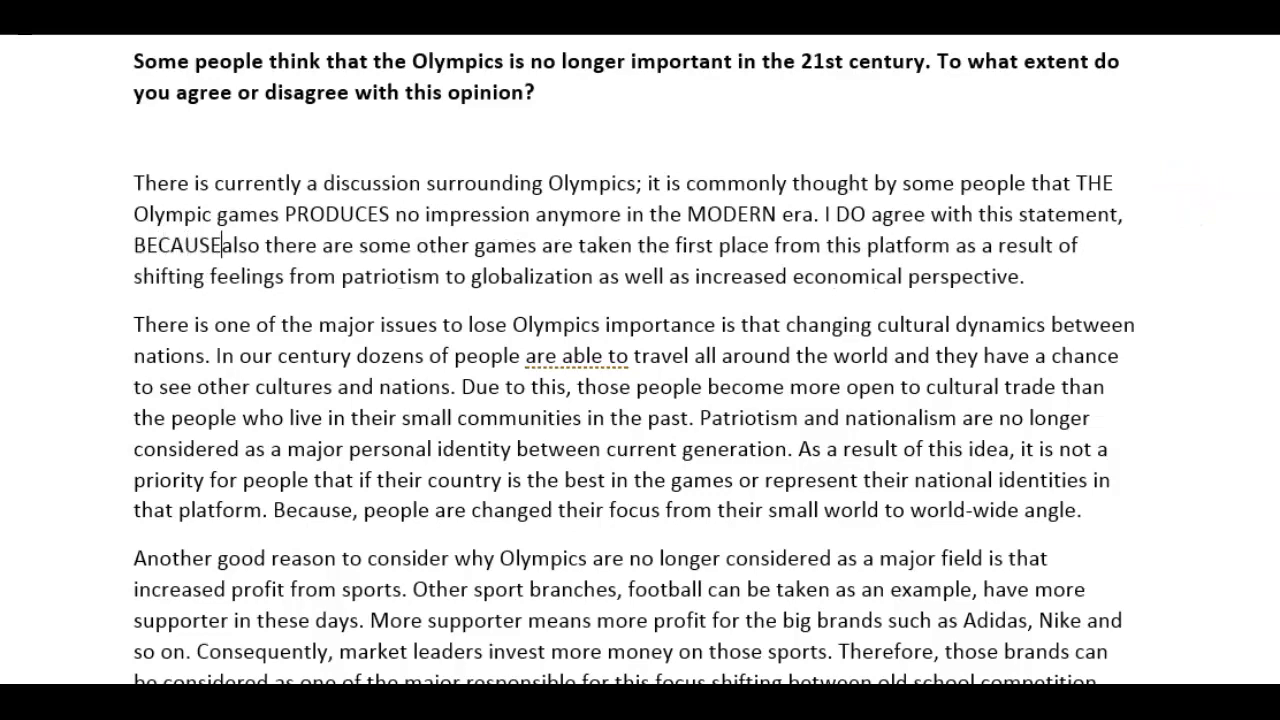
{"action": "type", "text": "A1 AND "}
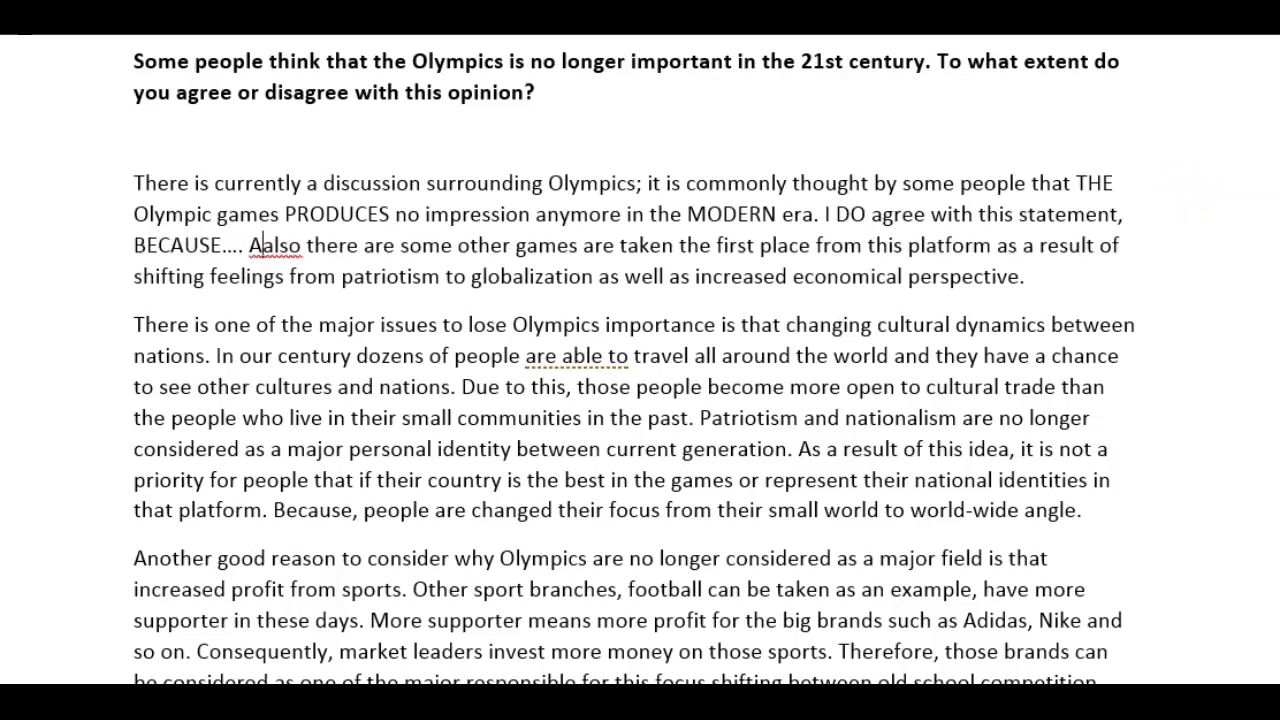
{"action": "type", "text": "A2."}
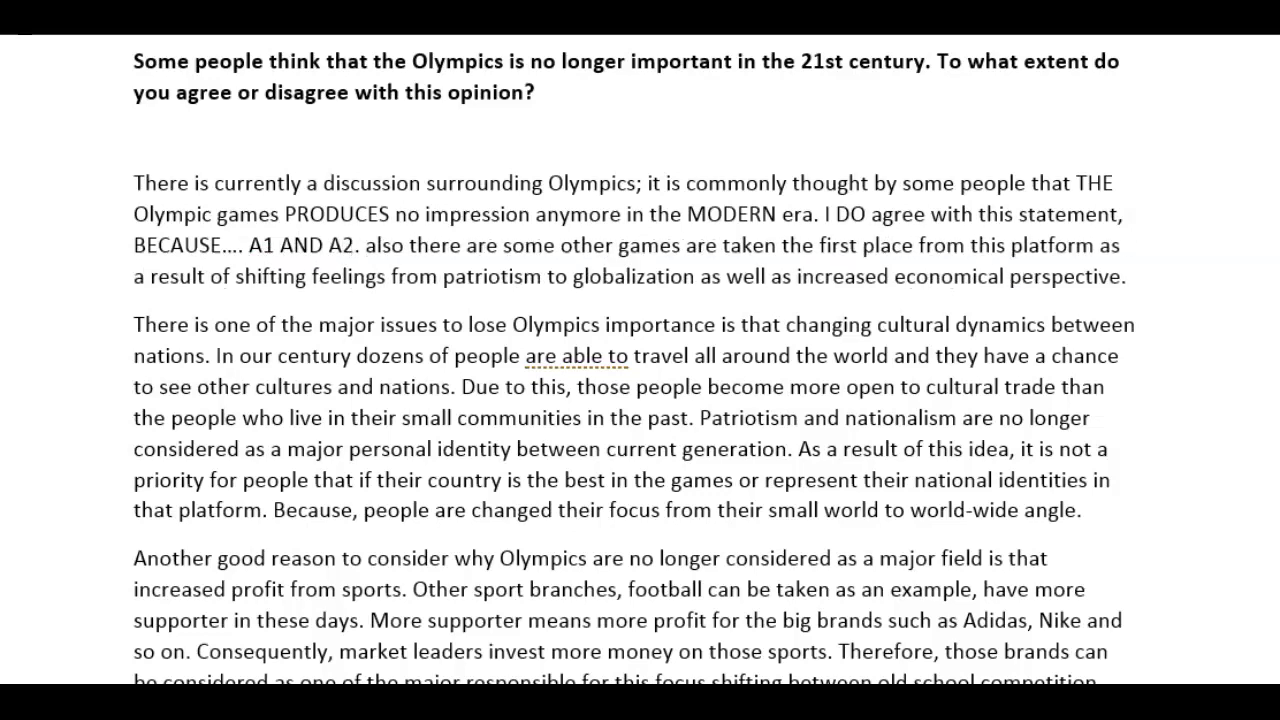
Step: Make the rest of the introduction bold, from "also there are some other games" through "economical perspective."
{"action": "left_click_drag", "start_coordinate": [1166, 277], "coordinate": [390, 256]}
{"action": "key", "text": "ctrl+b"}
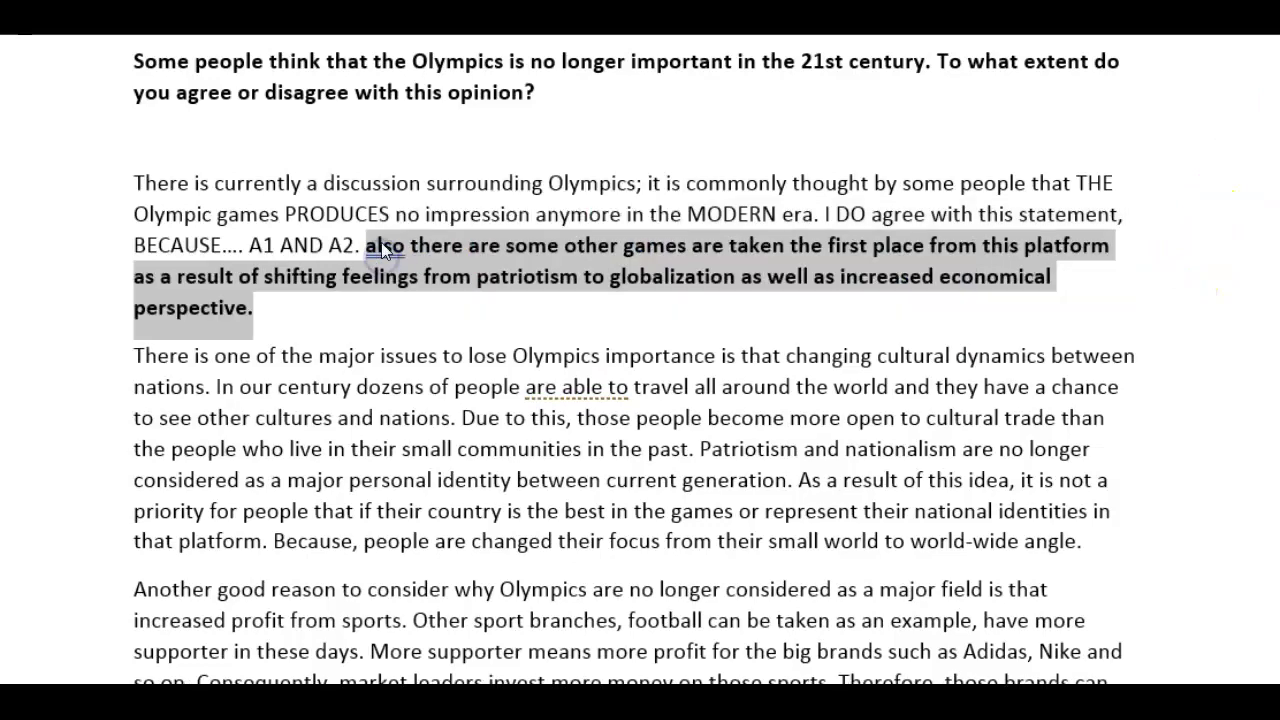
{"action": "left_click", "coordinate": [547, 307]}
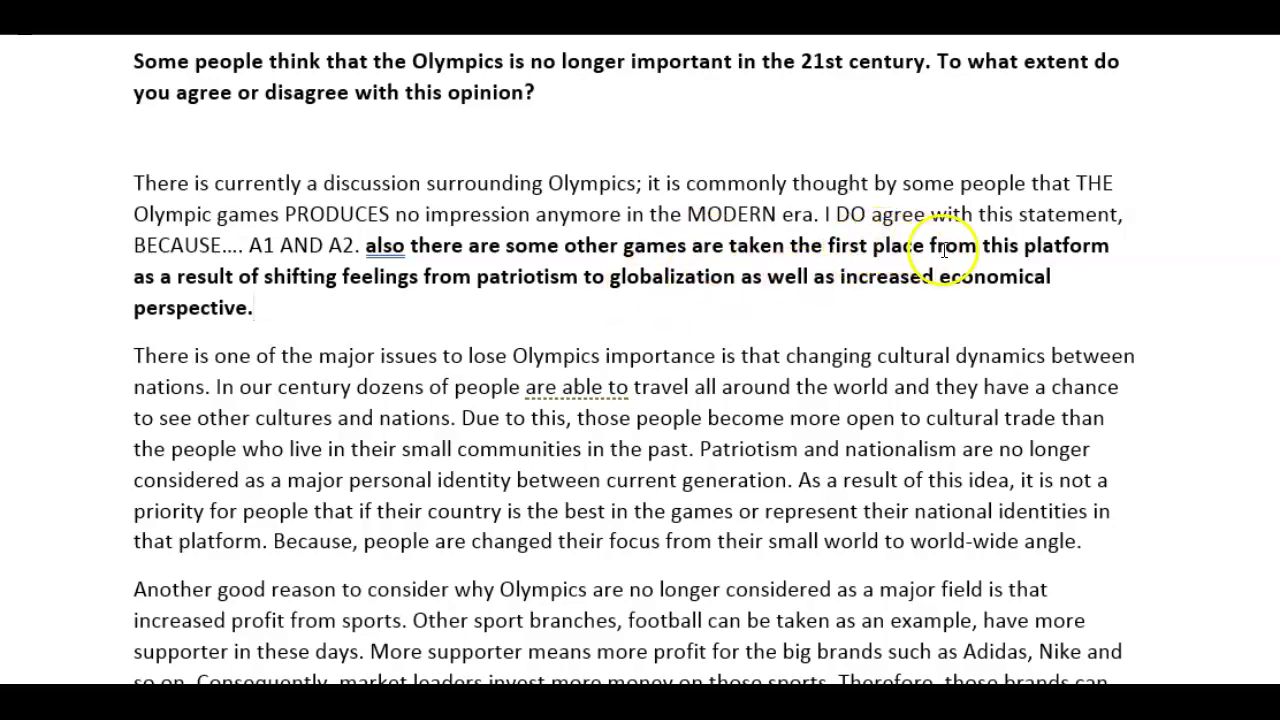
Step: Examine the bold part of the introduction, from "also there are some other games" through "economical perspective."
{"action": "left_click_drag", "start_coordinate": [1134, 243], "coordinate": [547, 250]}
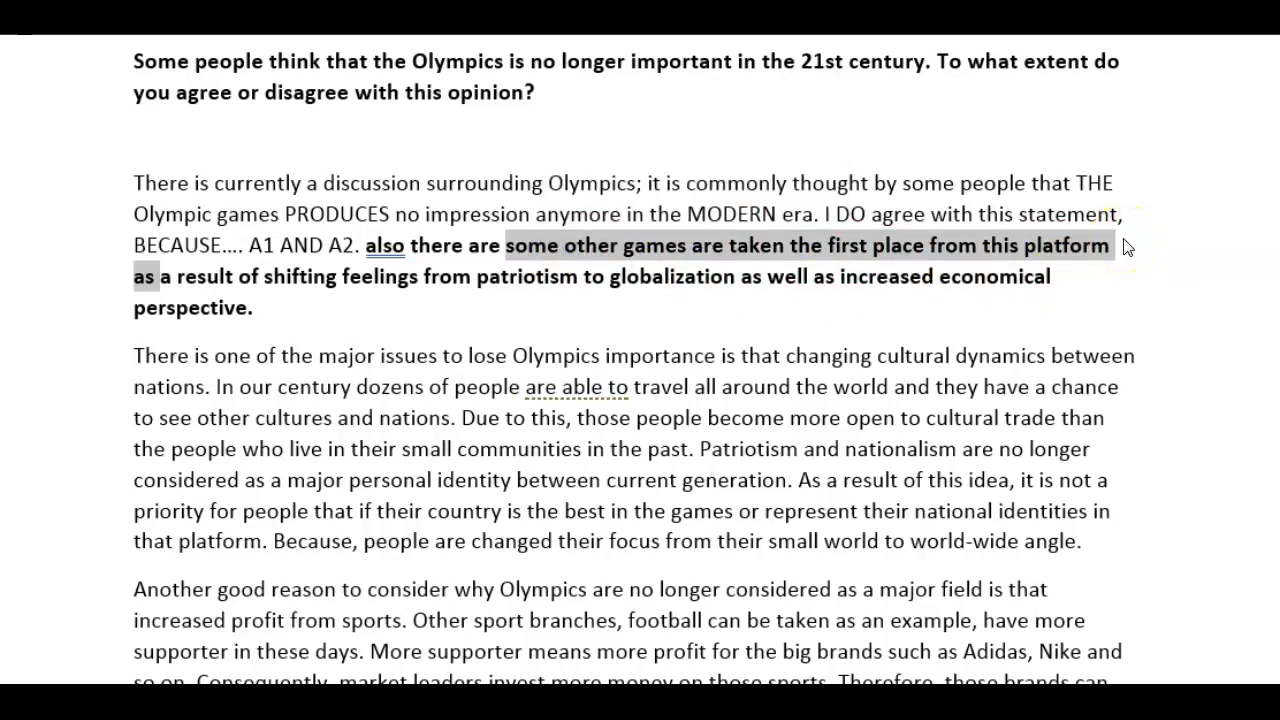
{"action": "scroll", "coordinate": [1125, 243], "scroll_direction": "down", "scroll_amount": 1}
{"action": "left_click_drag", "start_coordinate": [564, 198], "coordinate": [613, 240]}
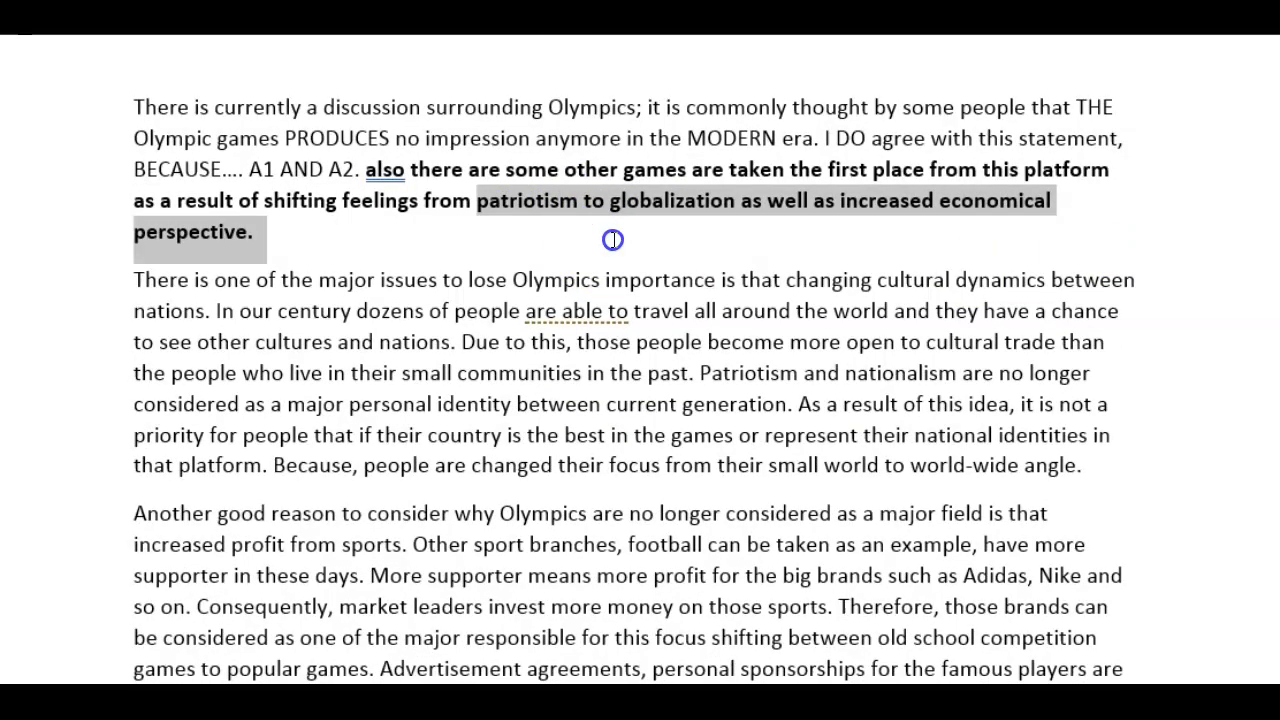
{"action": "left_click", "coordinate": [535, 245]}
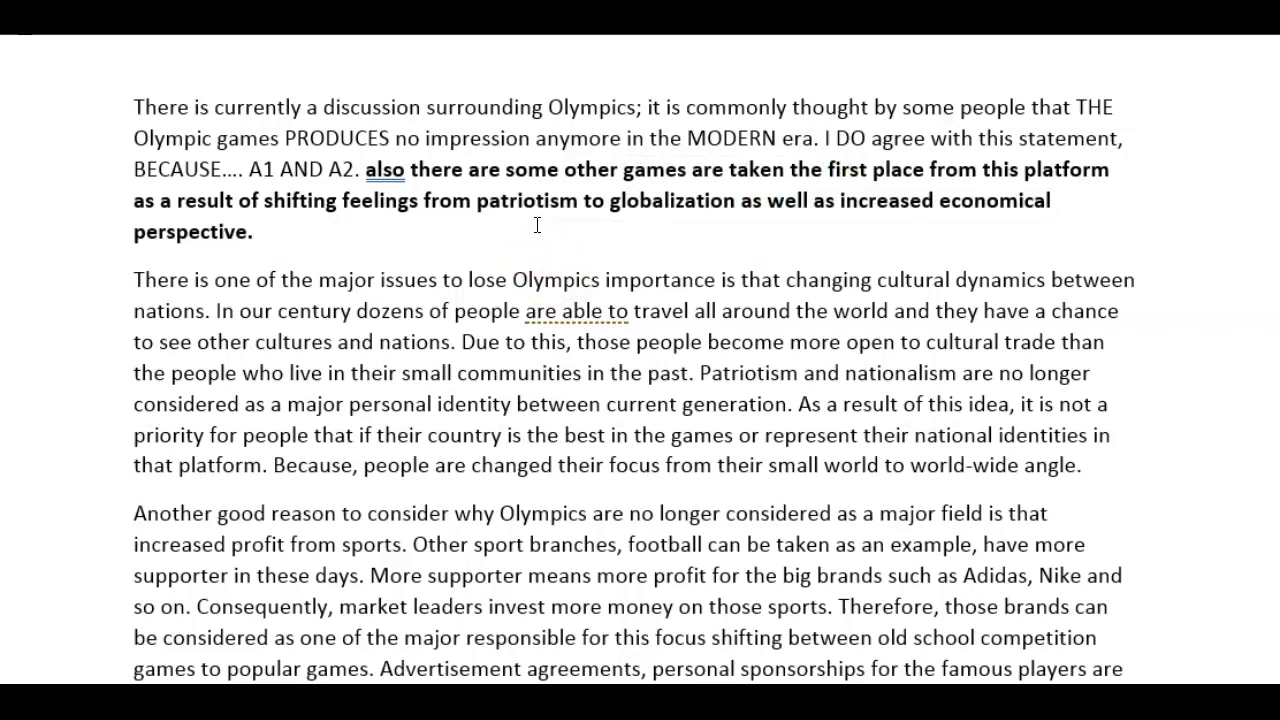
{"action": "left_click_drag", "start_coordinate": [366, 170], "coordinate": [387, 222]}
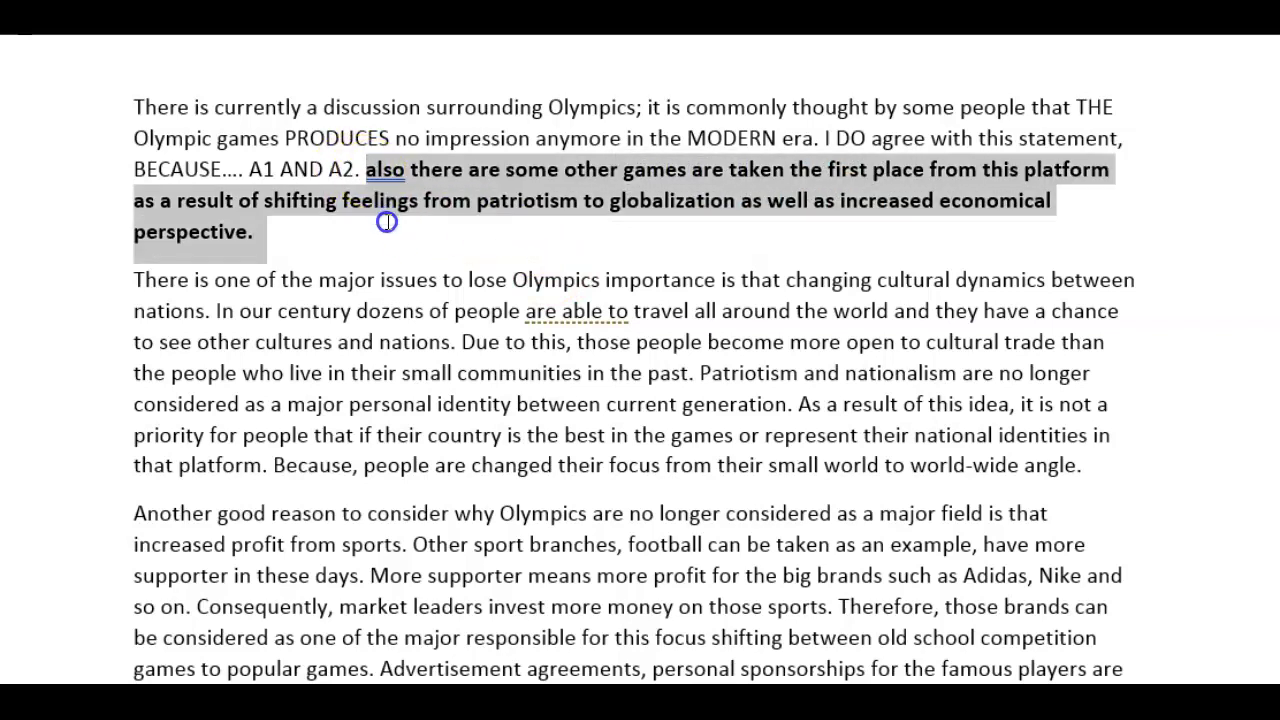
{"action": "left_click", "coordinate": [366, 291]}
Step: Remove "There is" from the start of the first body paragraph, capitalise "One", and insert "WHICH CONTRIBUTES" after "major issues"
{"action": "scroll", "coordinate": [345, 238], "scroll_direction": "down", "scroll_amount": 1}
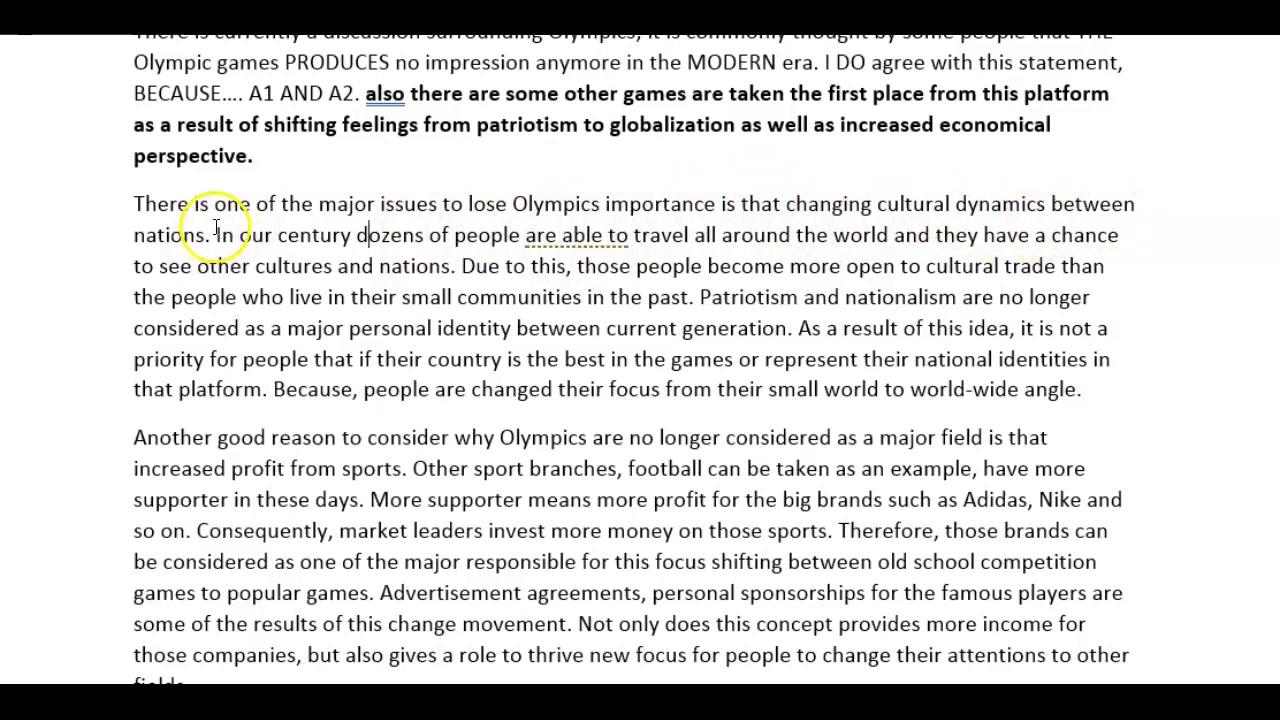
{"action": "left_click_drag", "start_coordinate": [213, 204], "coordinate": [123, 193]}
{"action": "key", "text": "Delete"}
{"action": "key", "text": "Delete"}
{"action": "type", "text": "O"}
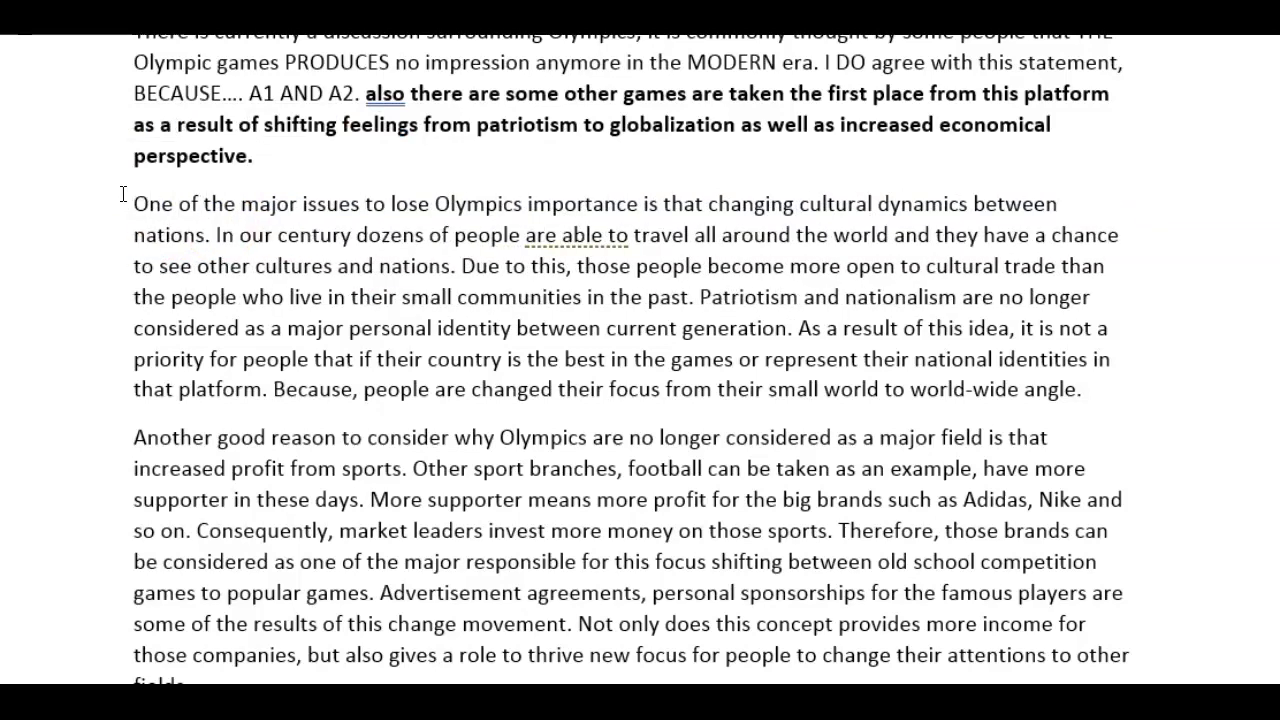
{"action": "type", "text": "WHICH CONTRI"}
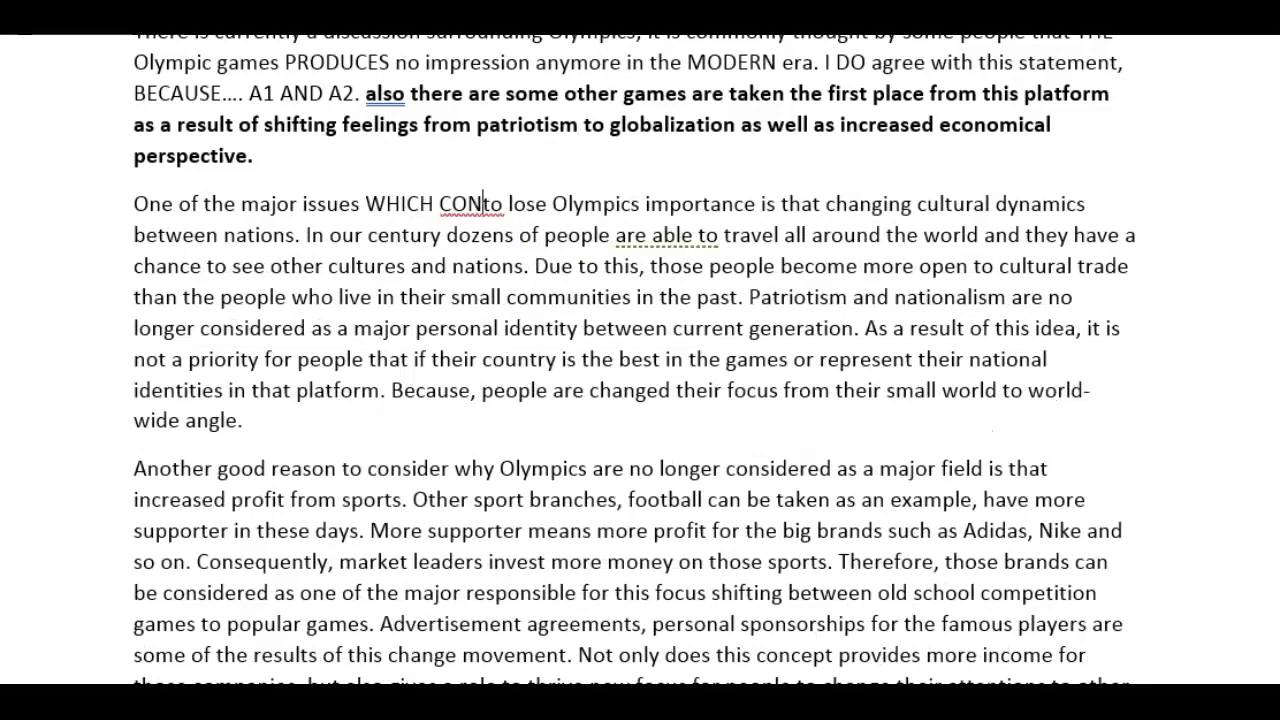
{"action": "type", "text": "BUTES"}
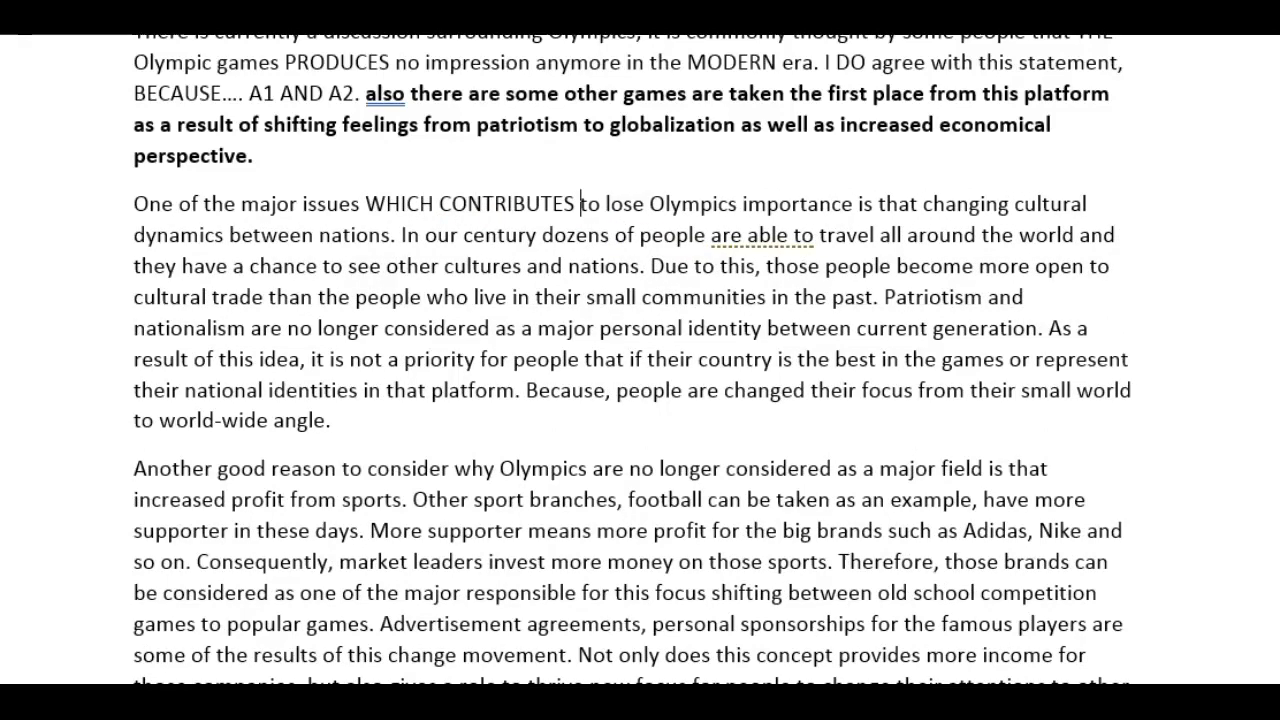